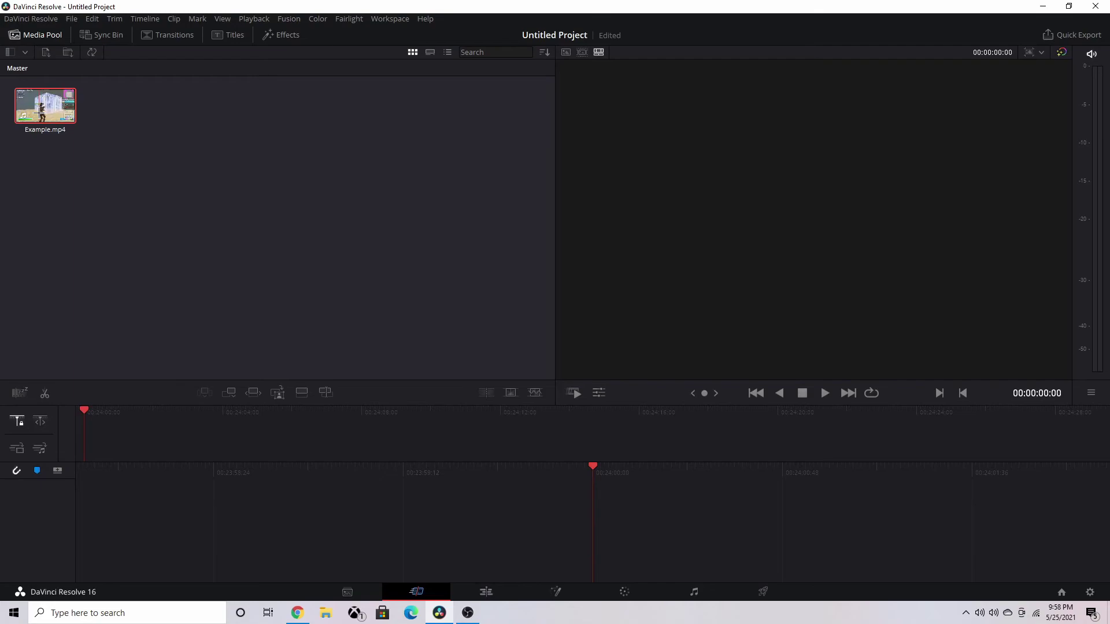
Step: Put Example.mp4 onto a new timeline and save the project as Glow For YouTube
mouse_move(40, 111)
mouse_down()
mouse_move(314, 316)
mouse_move(644, 513)
mouse_up()
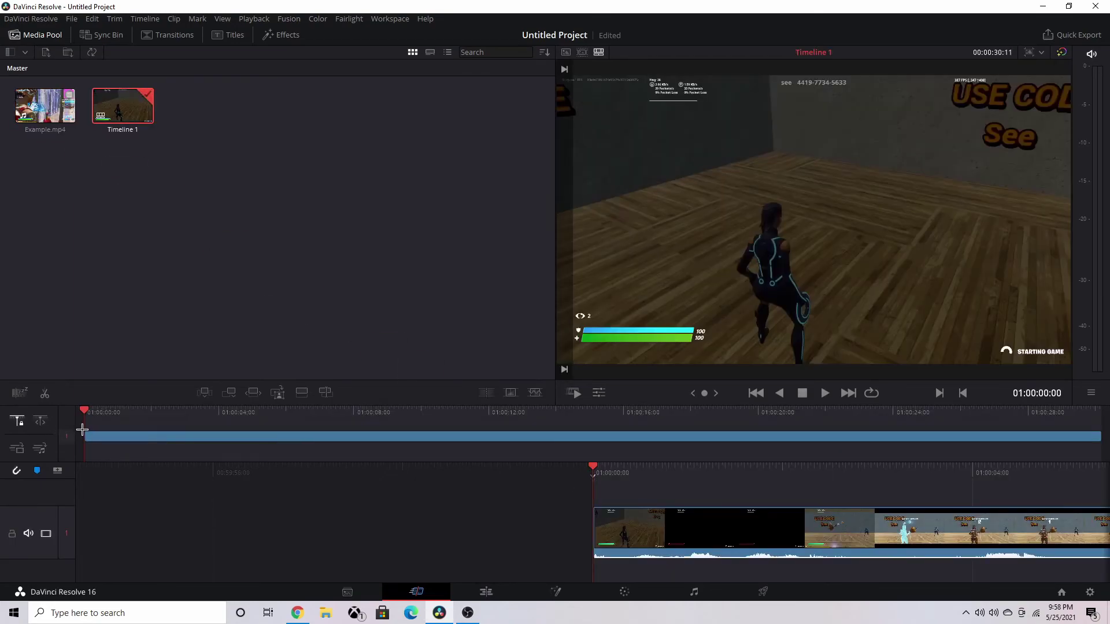
drag(84, 429, 590, 426)
key(ctrl+s)
text(Glow For YouTube)
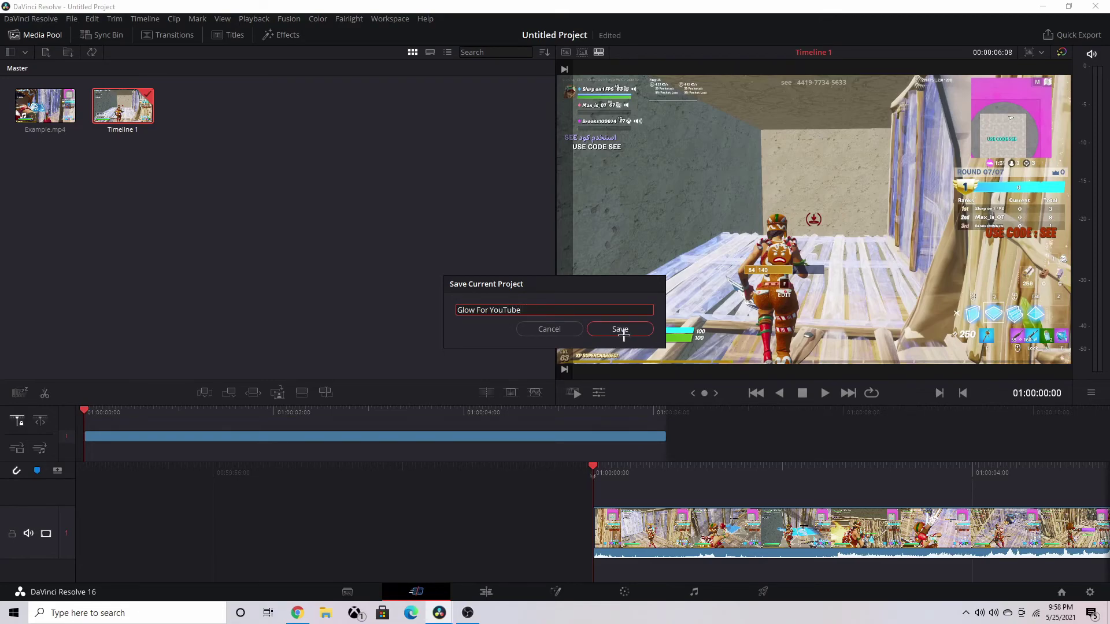
click(621, 329)
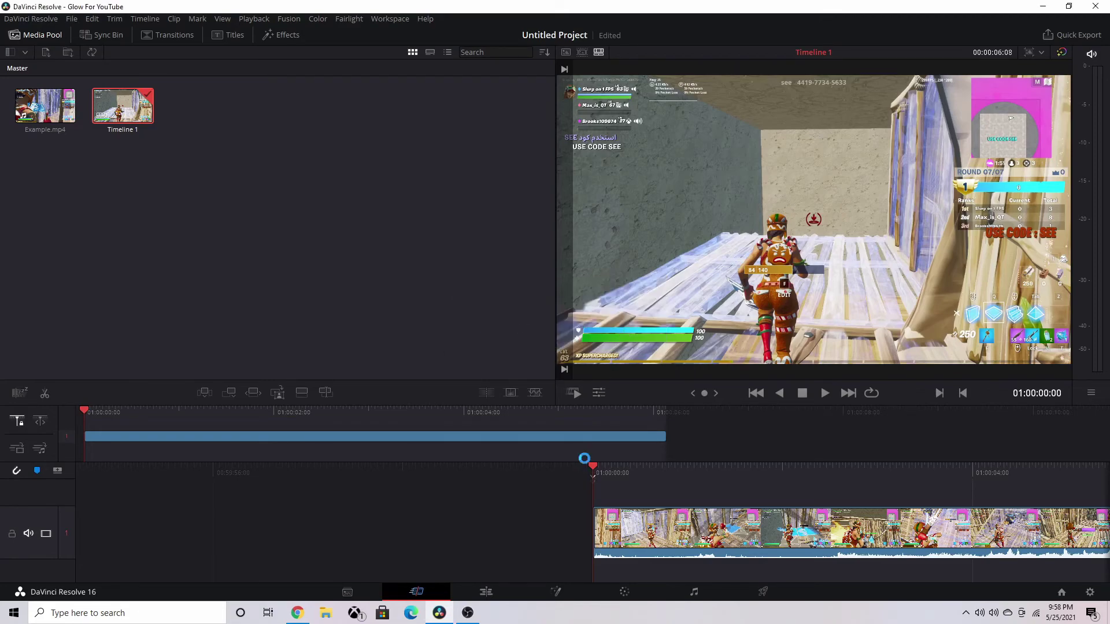
Step: Switch to the Edit page and select the clip on the timeline
click(491, 591)
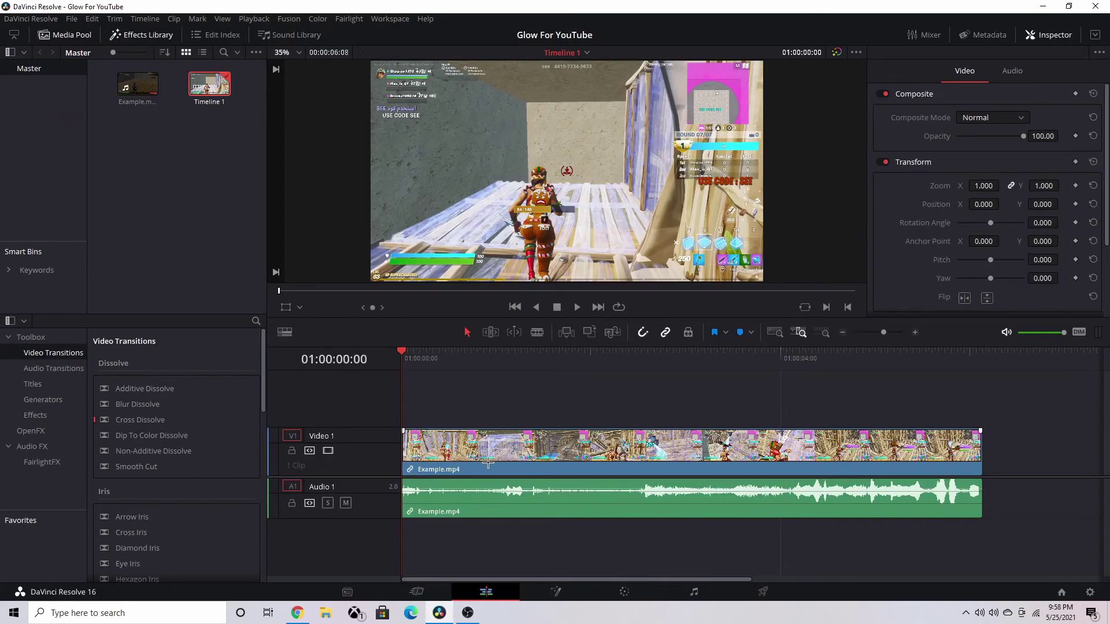
click(493, 461)
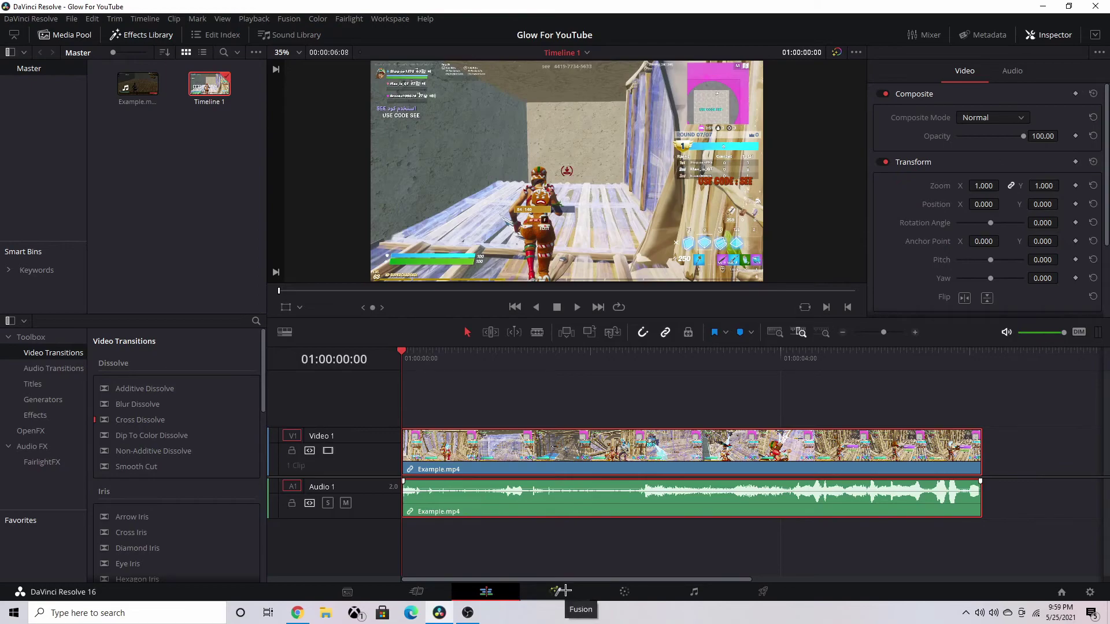
Step: Open the clip in Fusion and add a Background node from the tool search
click(561, 591)
drag(550, 425, 553, 487)
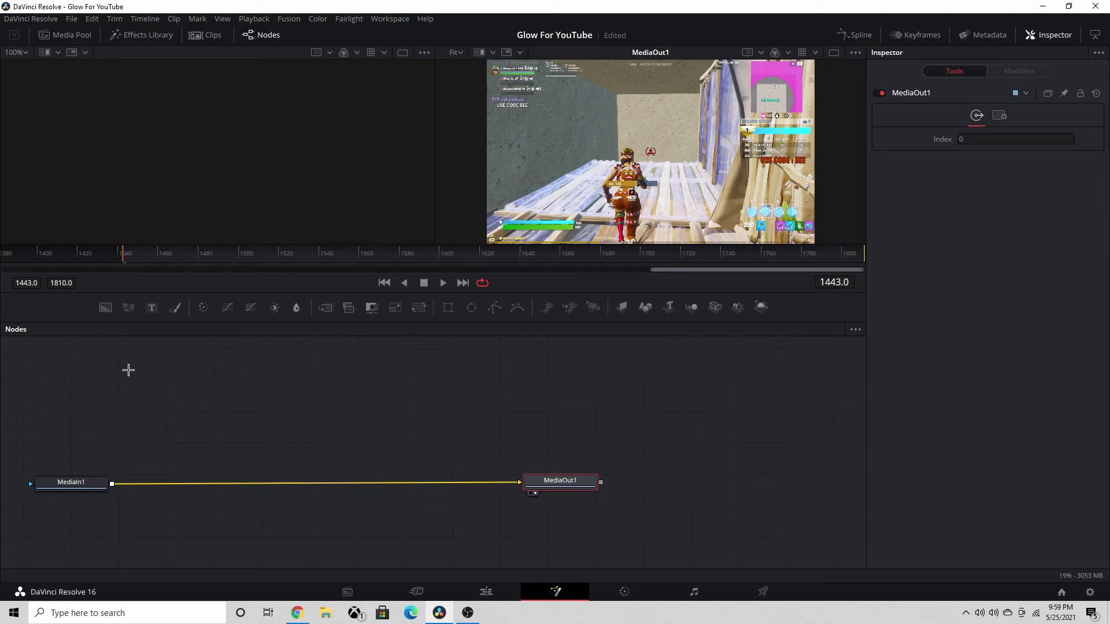
key(shift+space)
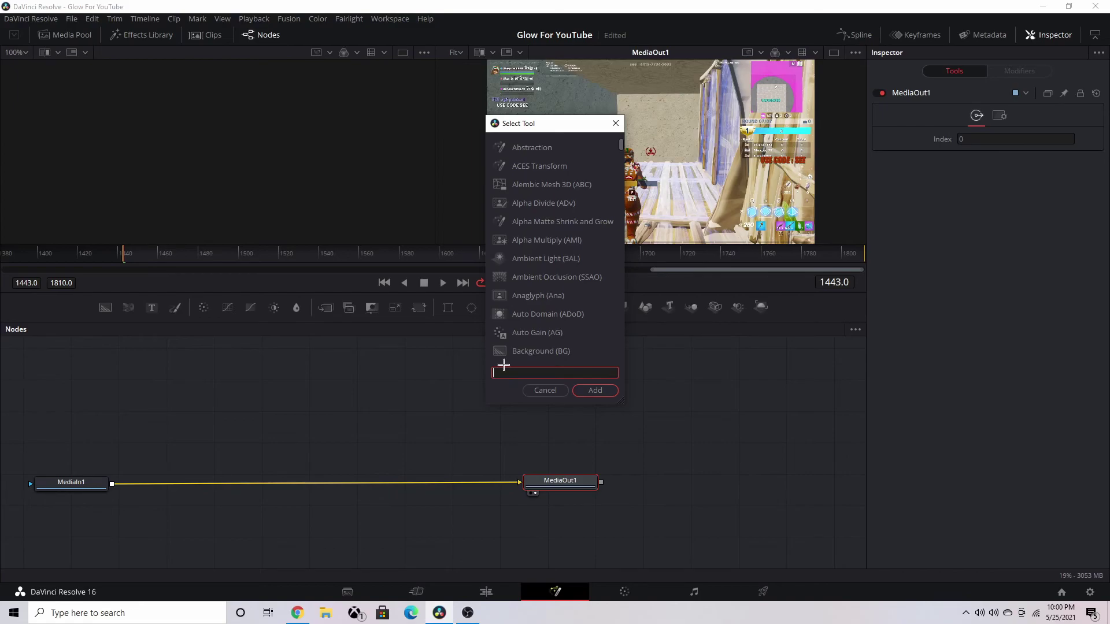
text(Background)
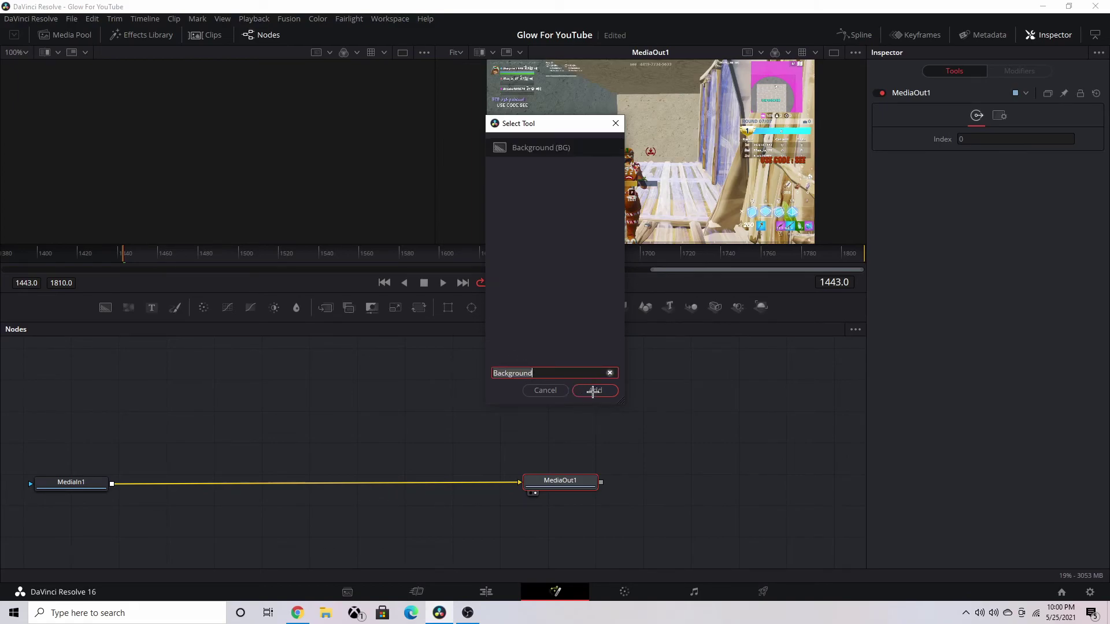
click(593, 390)
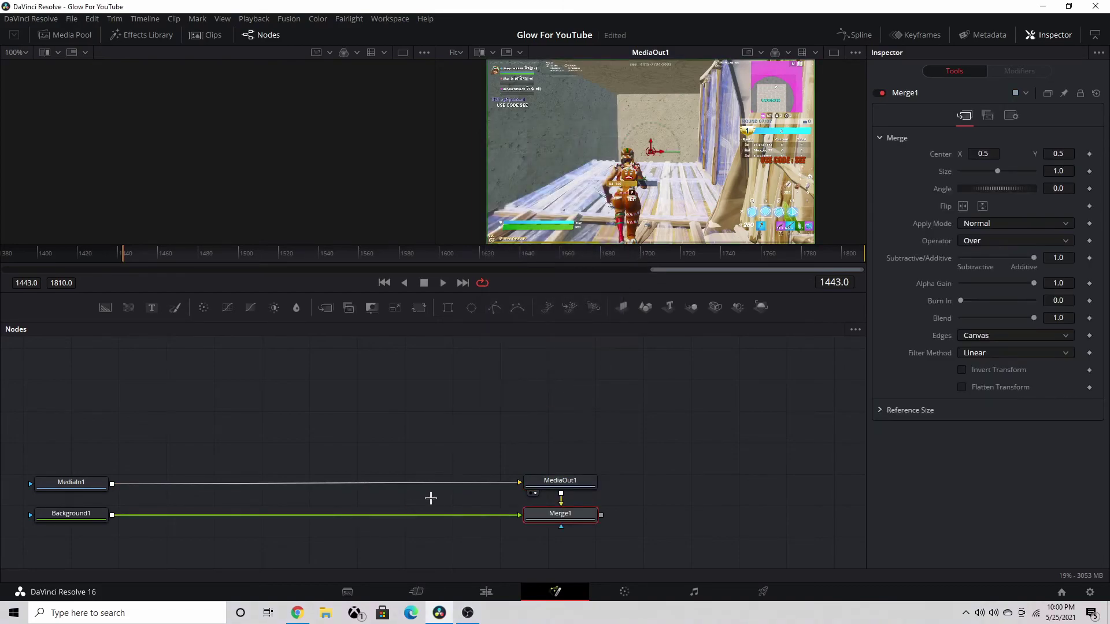
Step: Cut the unwanted Merge1 node and move Background1 up away from the clip nodes
mouse_move(72, 513)
right_click(540, 515)
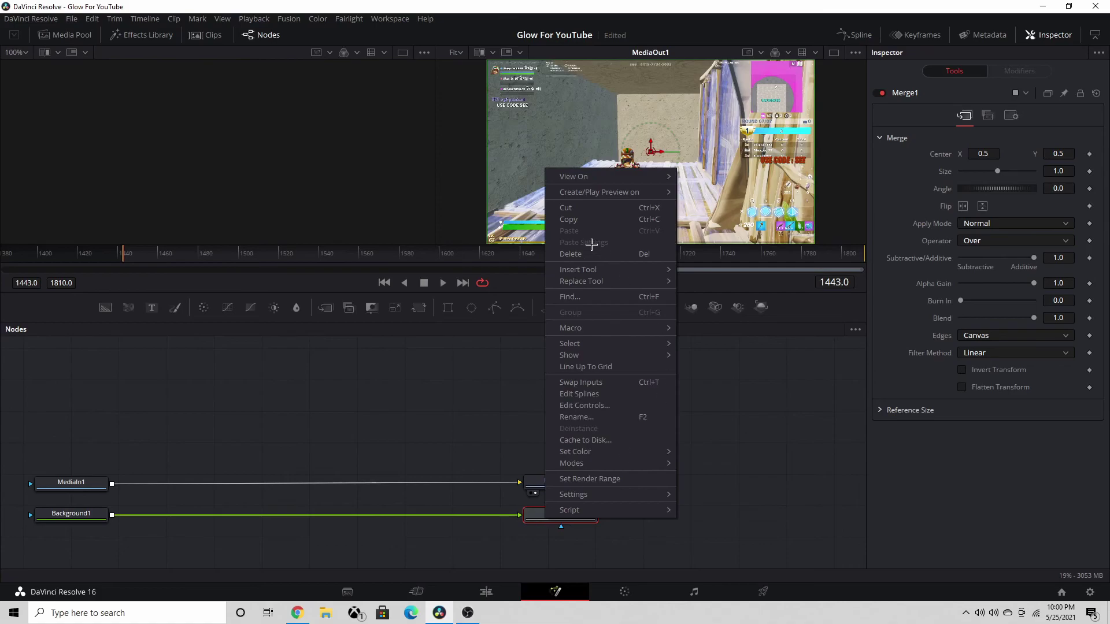
click(568, 209)
mouse_move(74, 514)
mouse_down()
mouse_move(90, 384)
mouse_move(76, 369)
mouse_up()
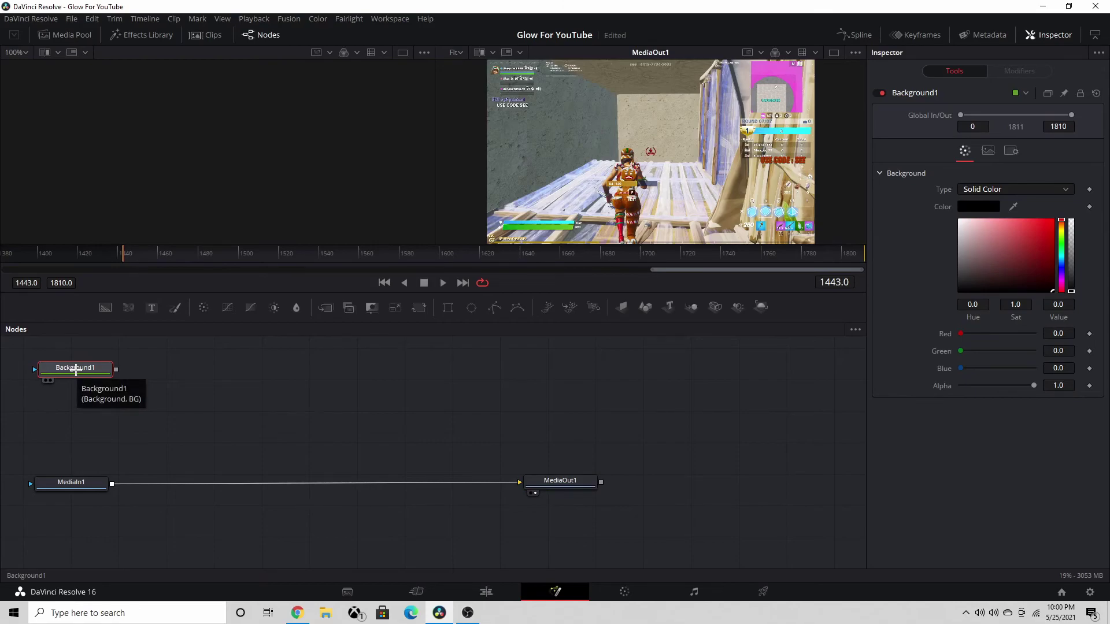
Step: Add a Paint node after Background1 and place it below it
key(shift+space)
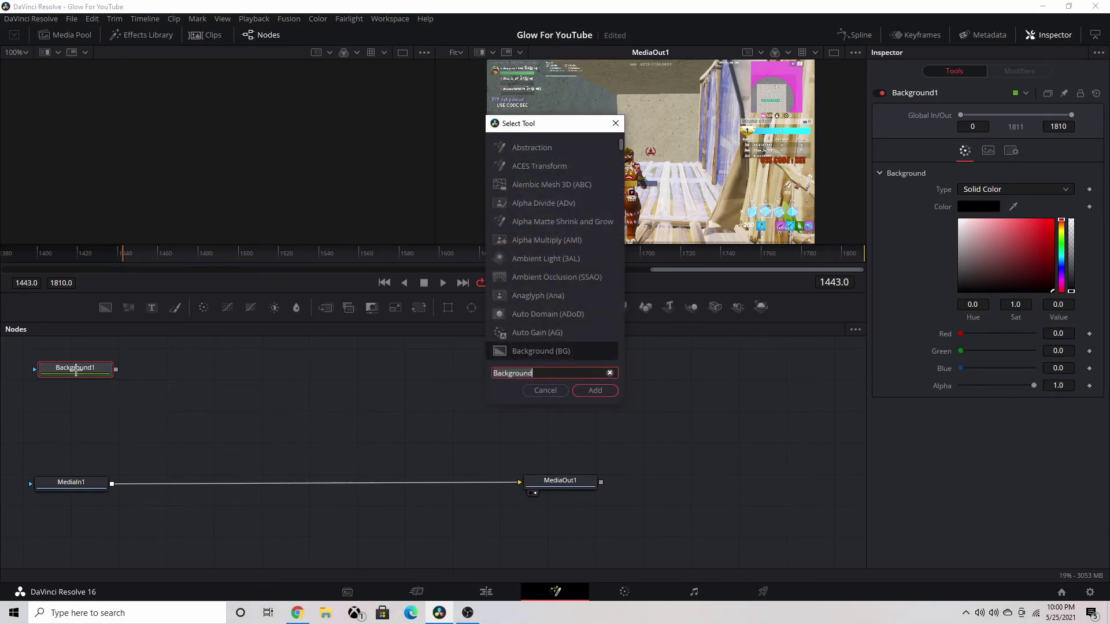
key(BackSpace)
text(P)
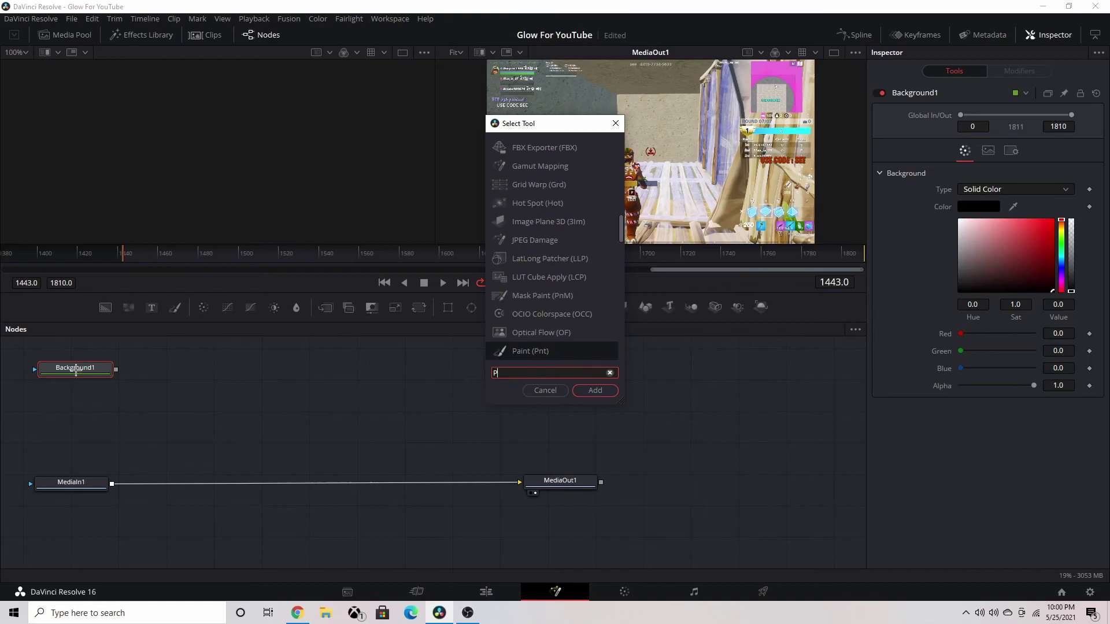
text(aint)
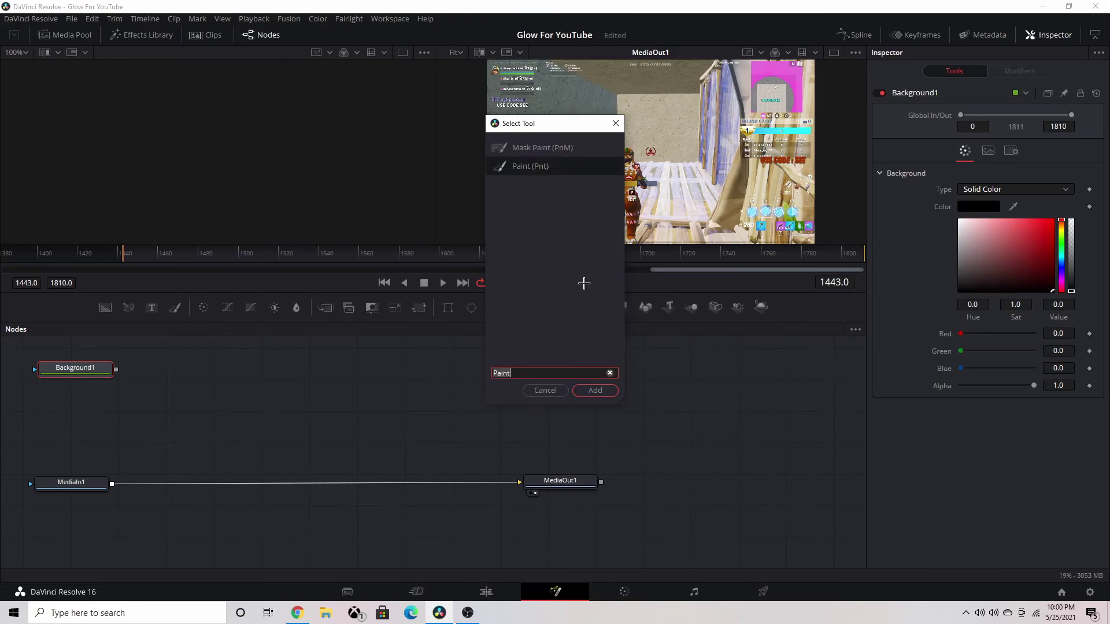
click(595, 391)
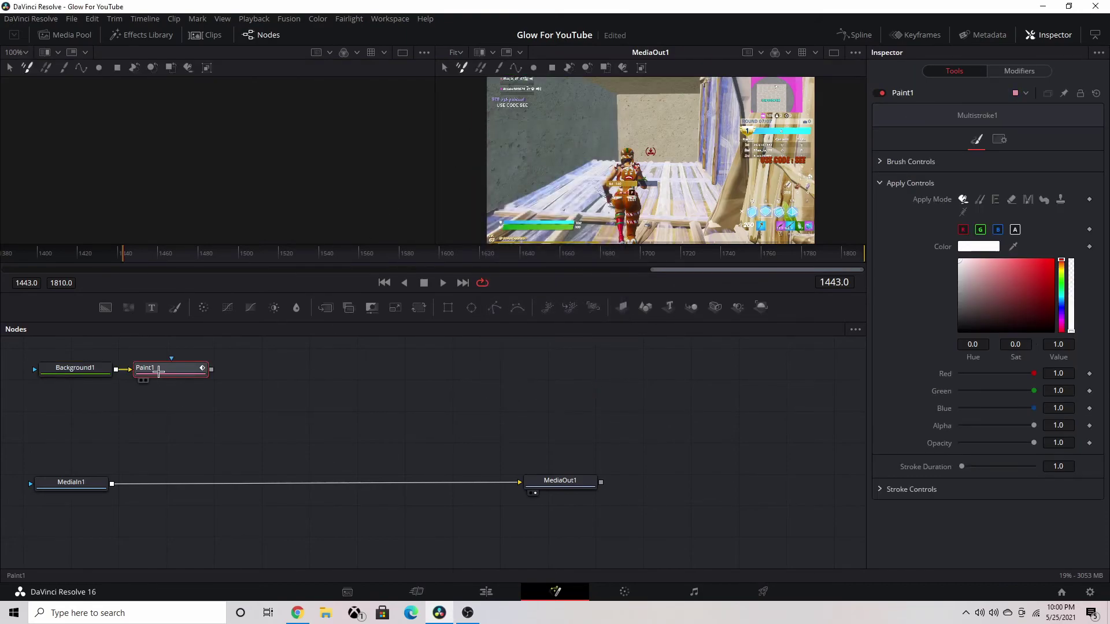
drag(159, 372, 65, 409)
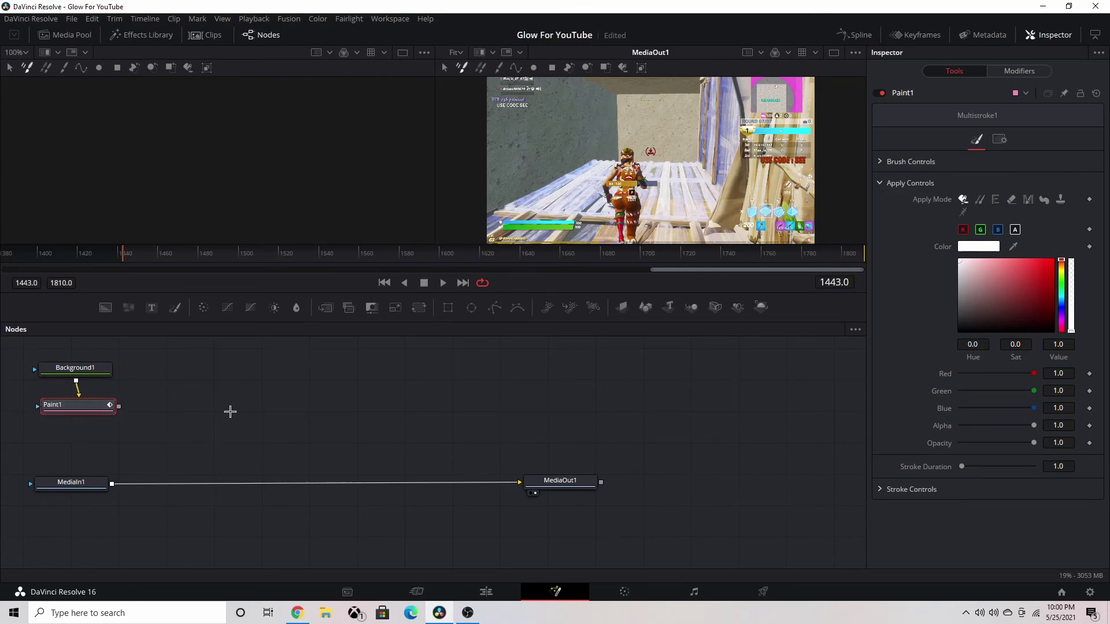
Step: Add a Soft Glow node below Paint1 from the filtered tool search
key(shift+space)
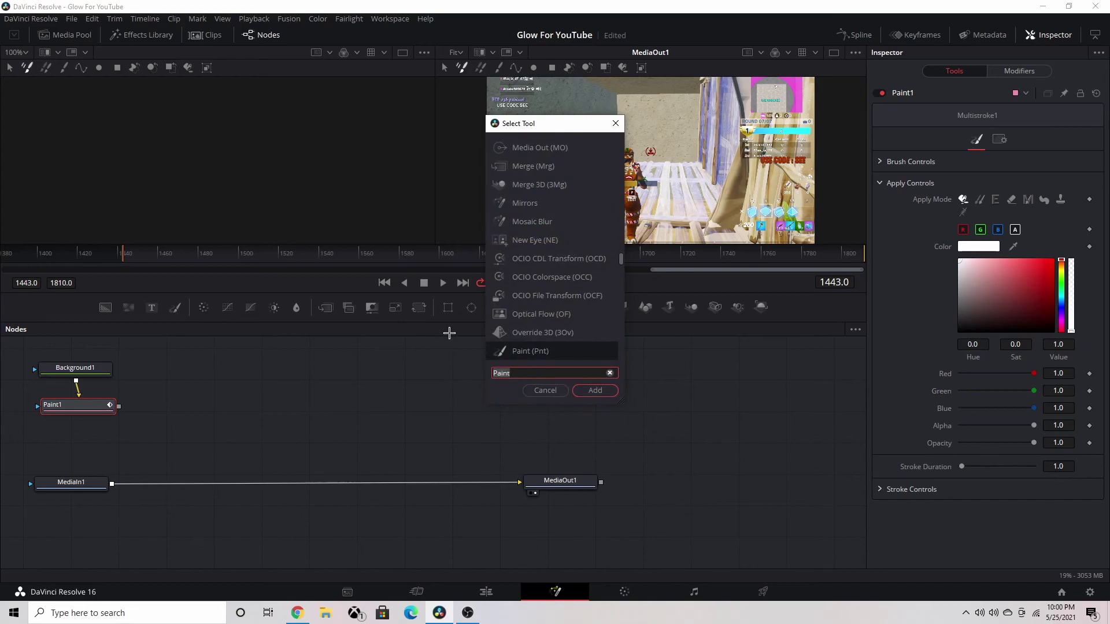
key(BackSpace)
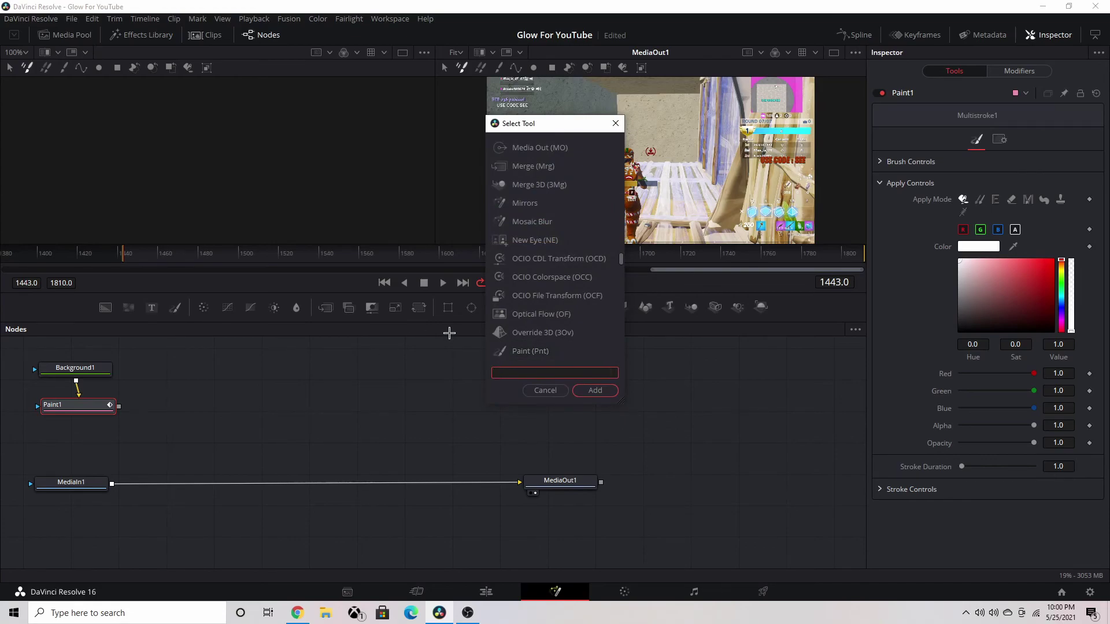
text(soft)
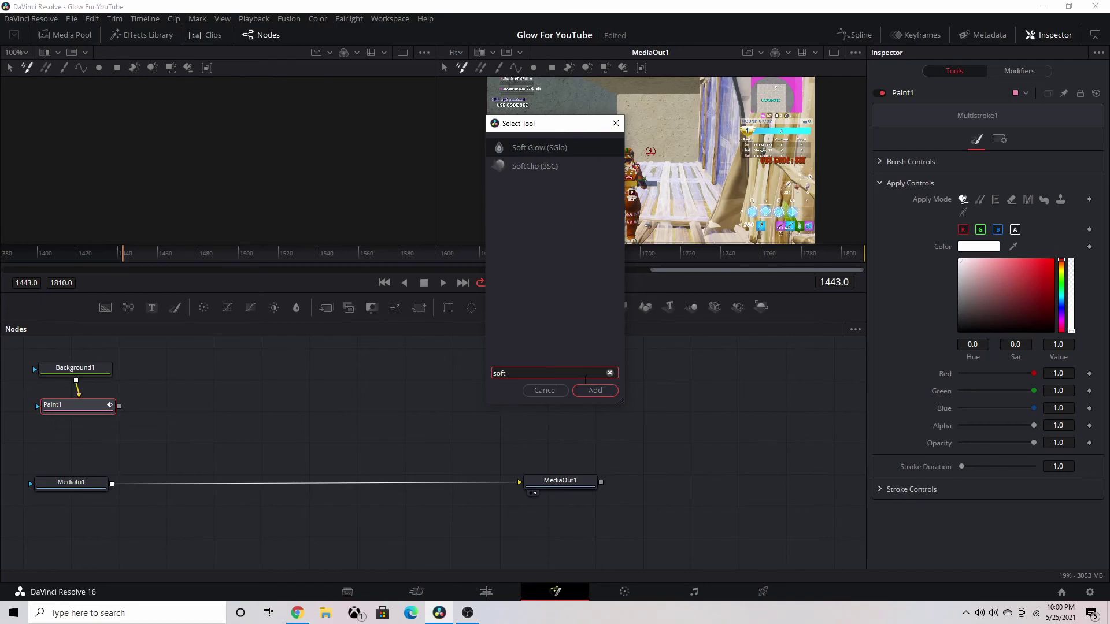
click(573, 149)
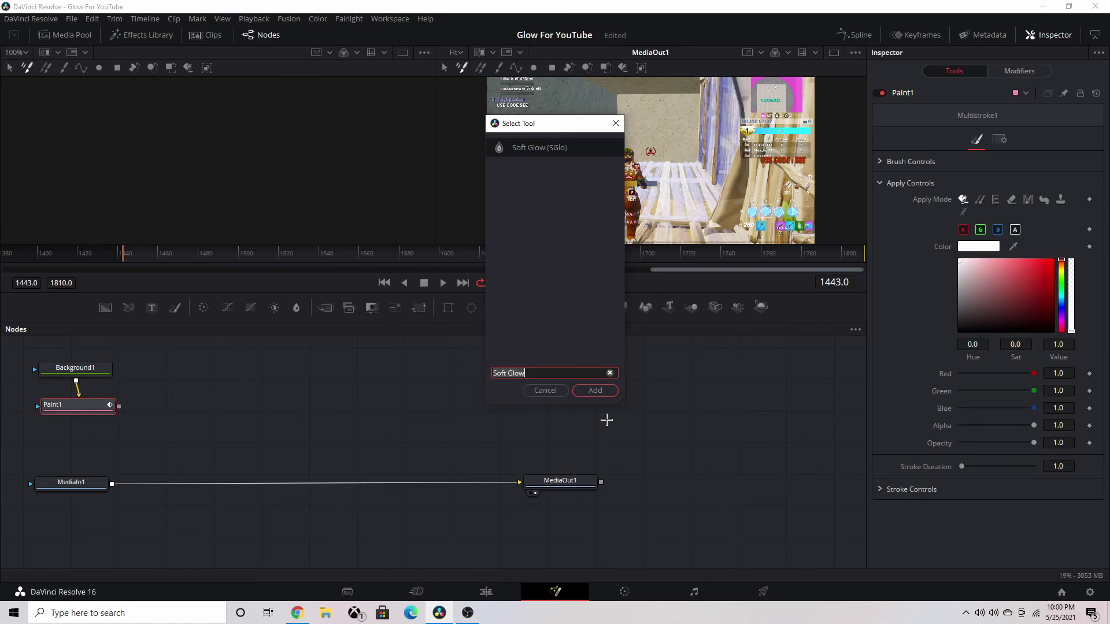
click(598, 390)
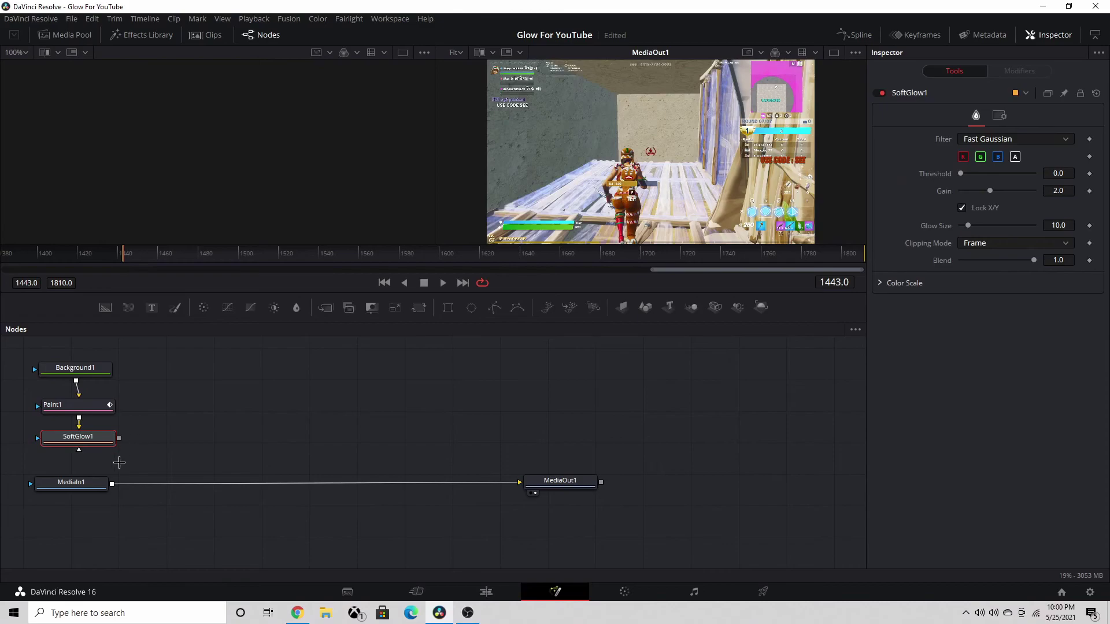
Step: Insert a Merge node after MediaIn1 and feed SoftGlow1 into its foreground
click(93, 482)
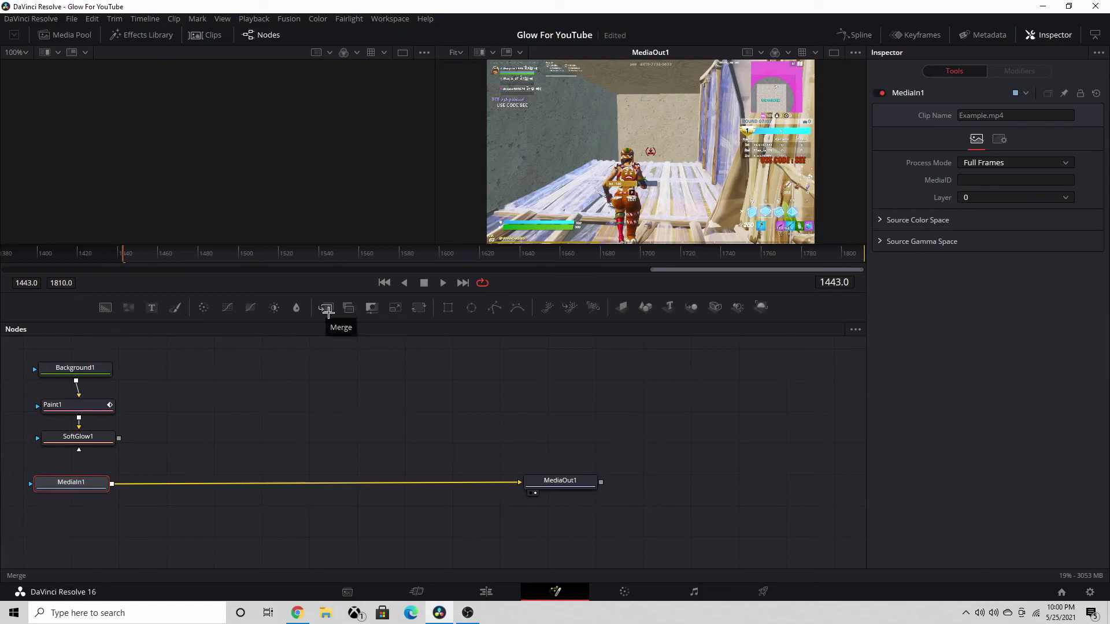
key(shift+space)
text(Merge)
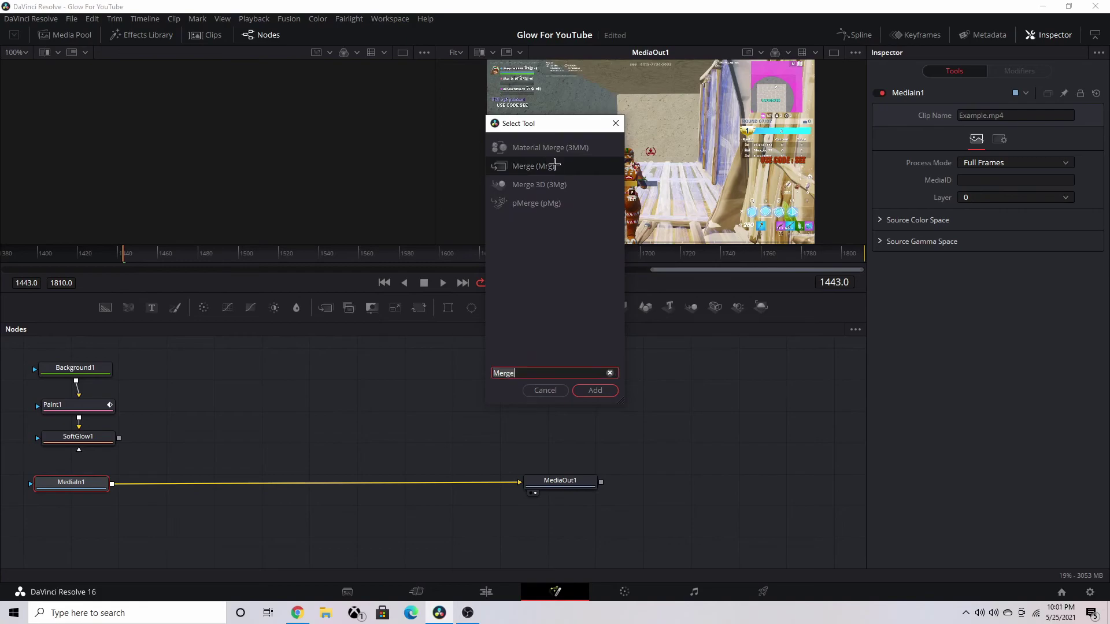
click(594, 389)
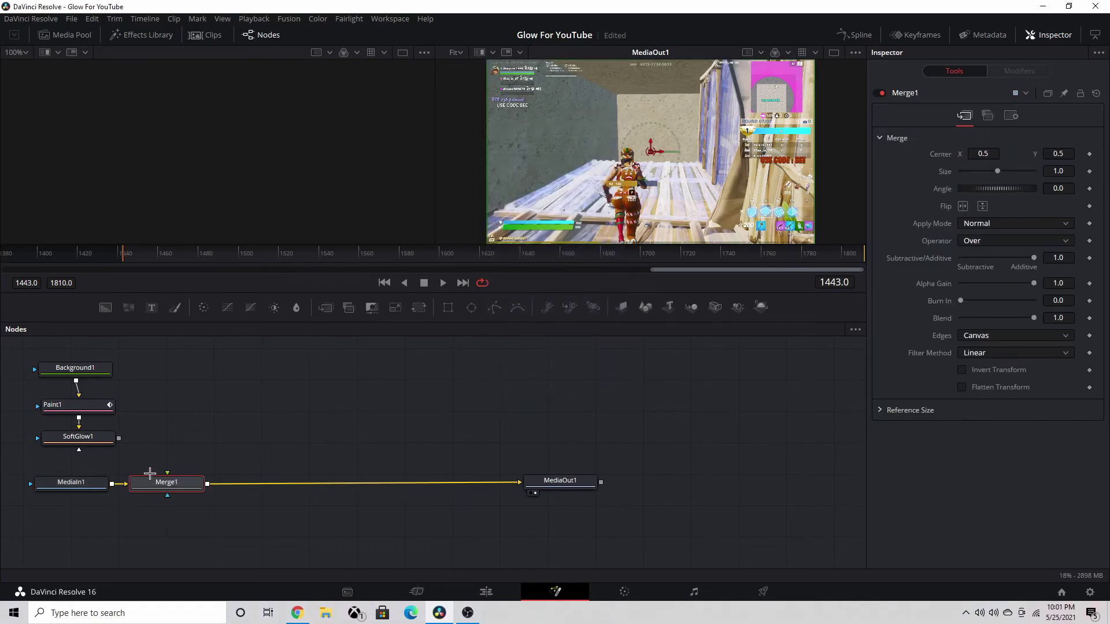
mouse_move(118, 438)
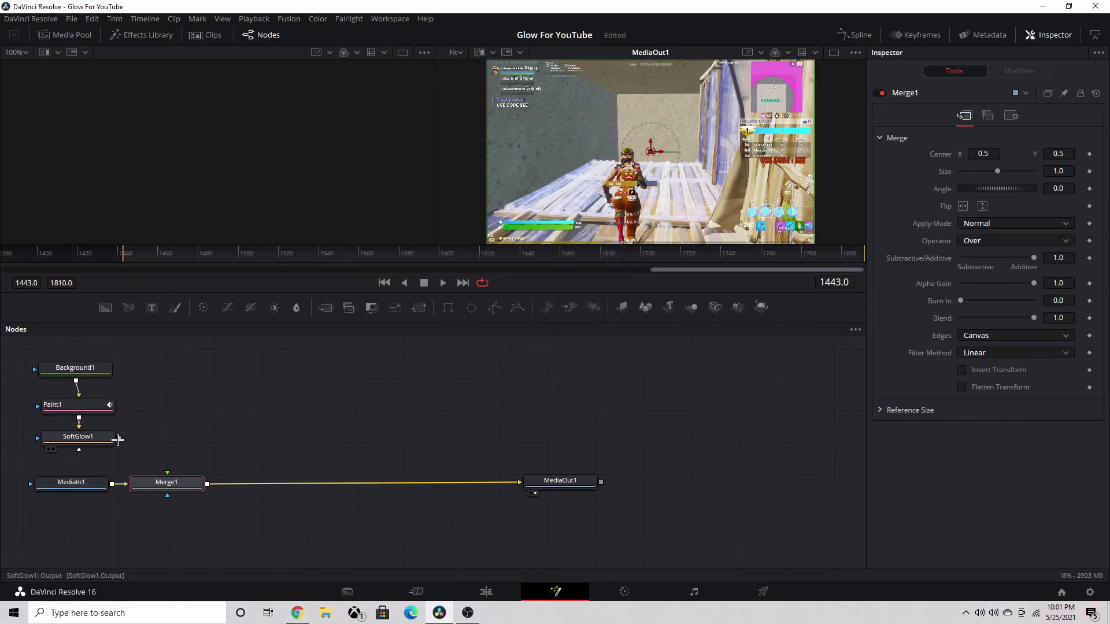
drag(118, 438, 166, 472)
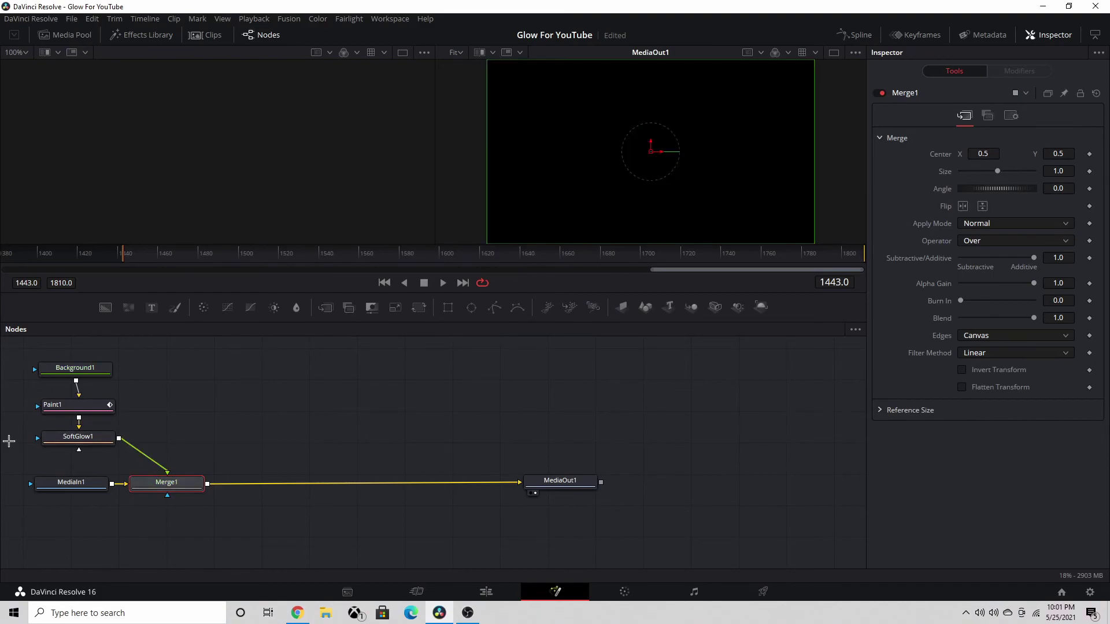
Step: Set Background1's alpha to 0 so the clip shows through
click(63, 368)
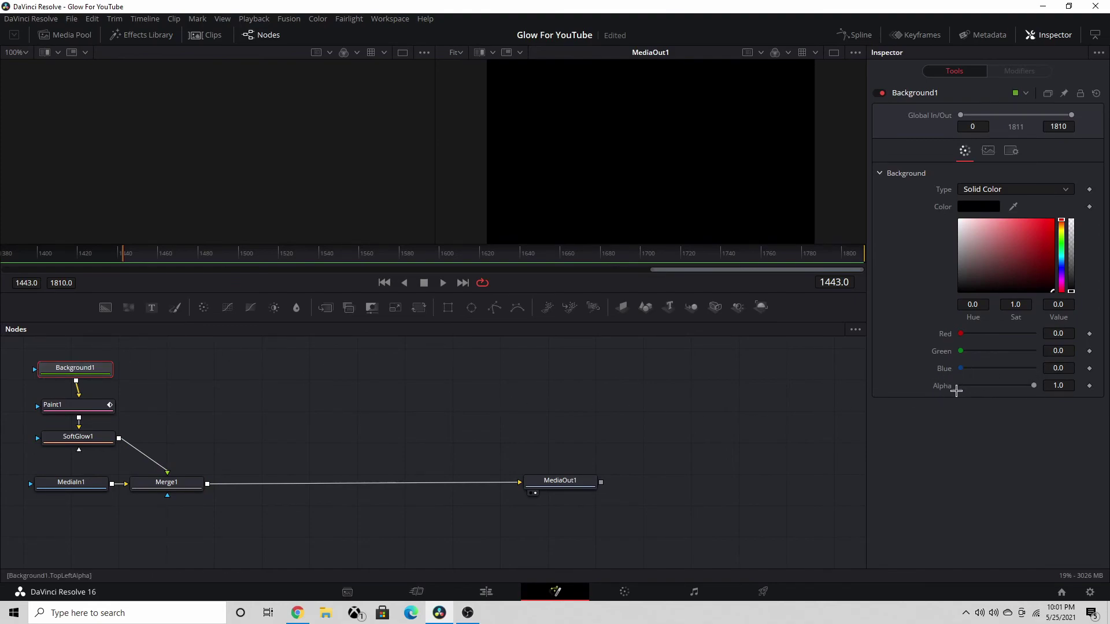
drag(1034, 385, 961, 385)
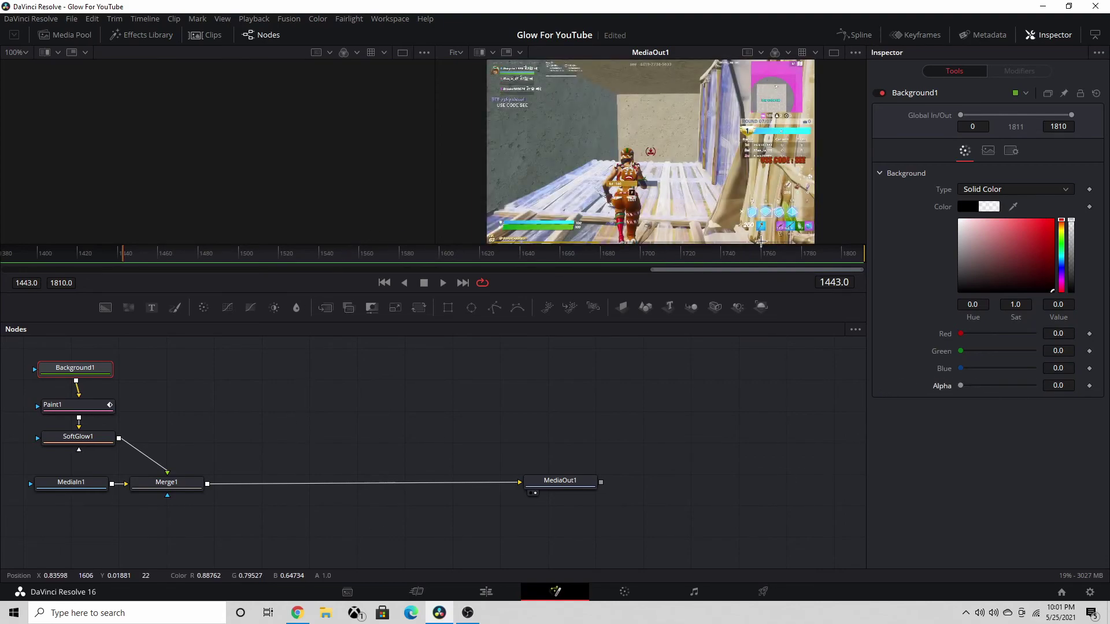
mouse_move(77, 437)
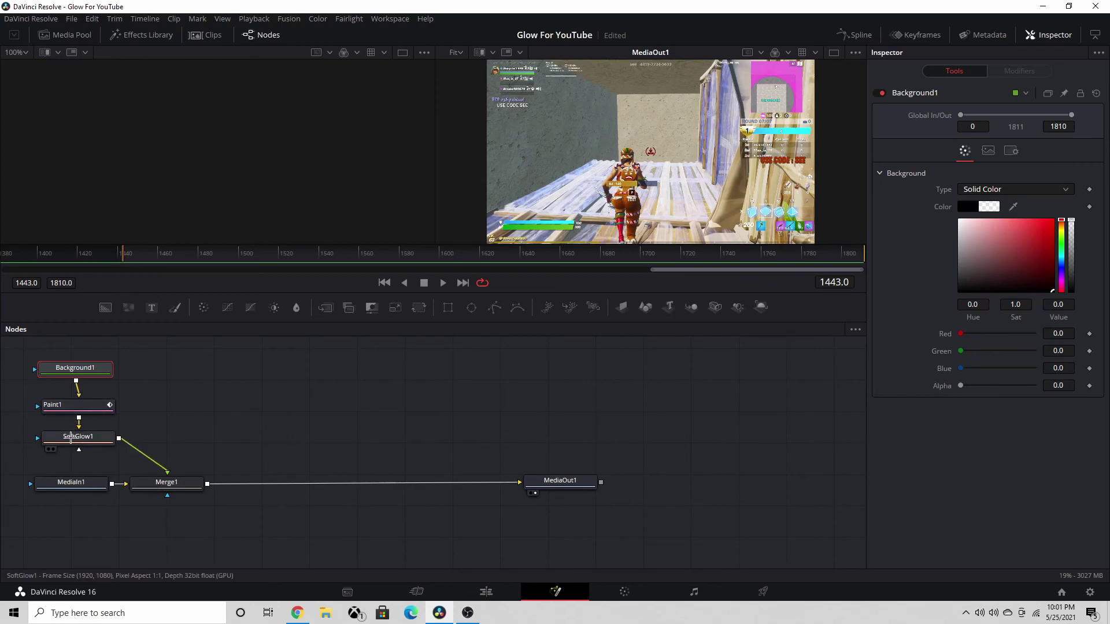
Step: Reduce Paint1's brush size from 0.02 to 0.0142, undoing the test strokes drawn over the clip
click(67, 437)
click(58, 406)
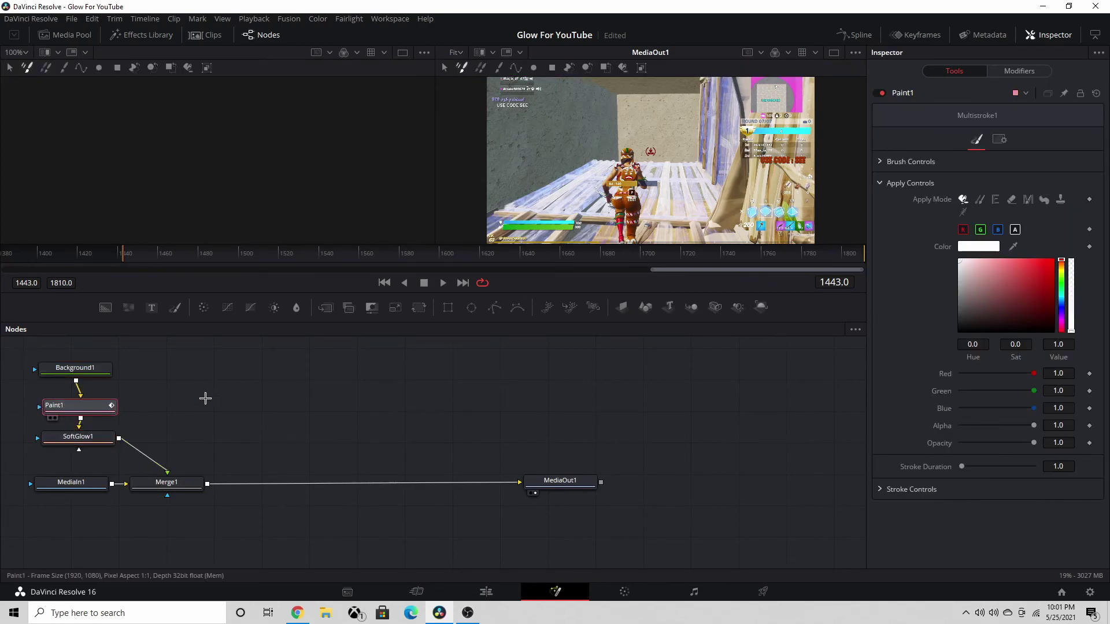
click(880, 163)
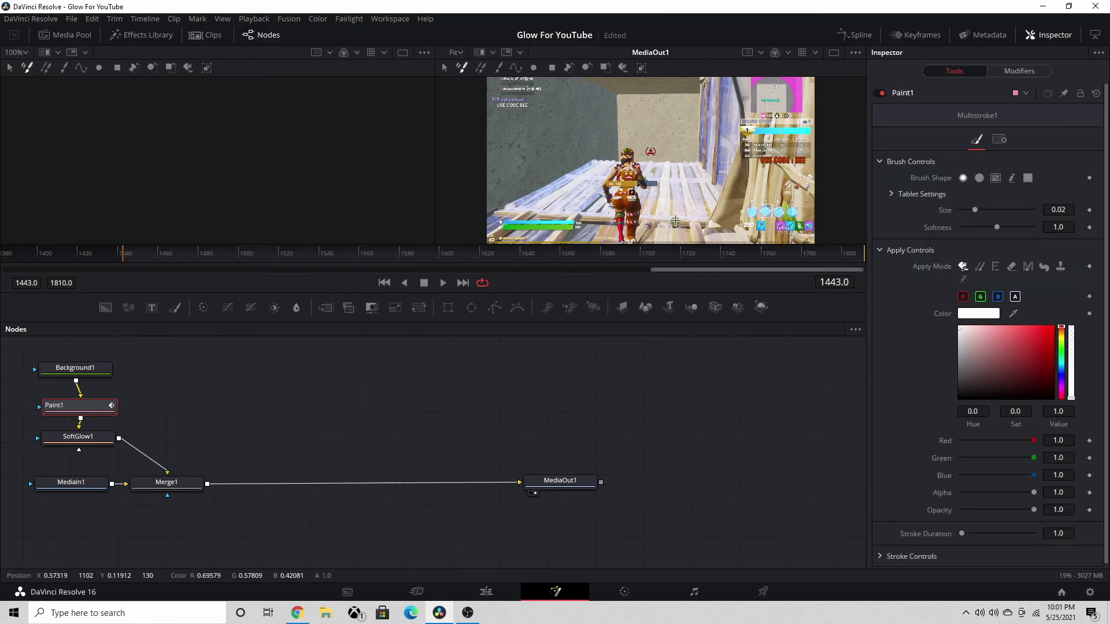
mouse_move(674, 218)
mouse_down()
mouse_move(671, 132)
mouse_move(685, 143)
mouse_up()
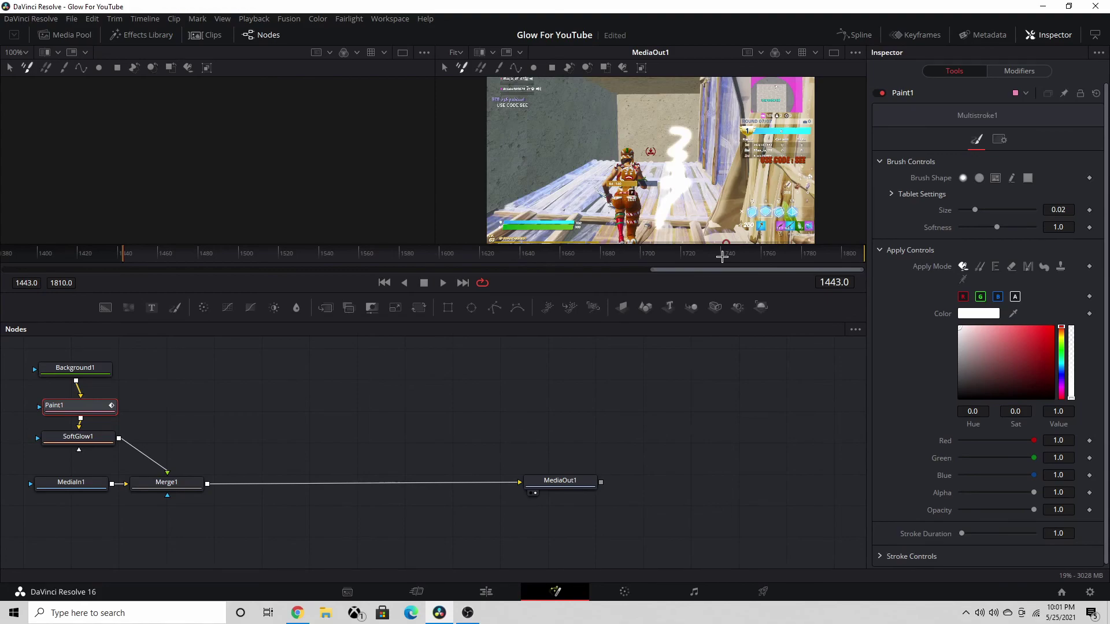
key(ctrl+z)
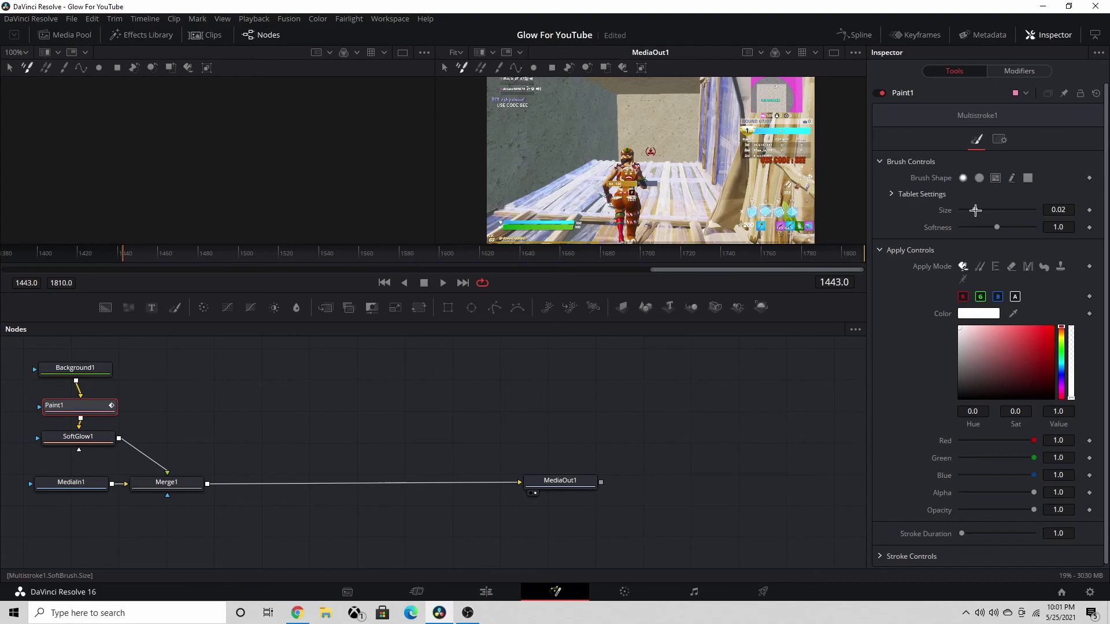
drag(975, 209, 970, 209)
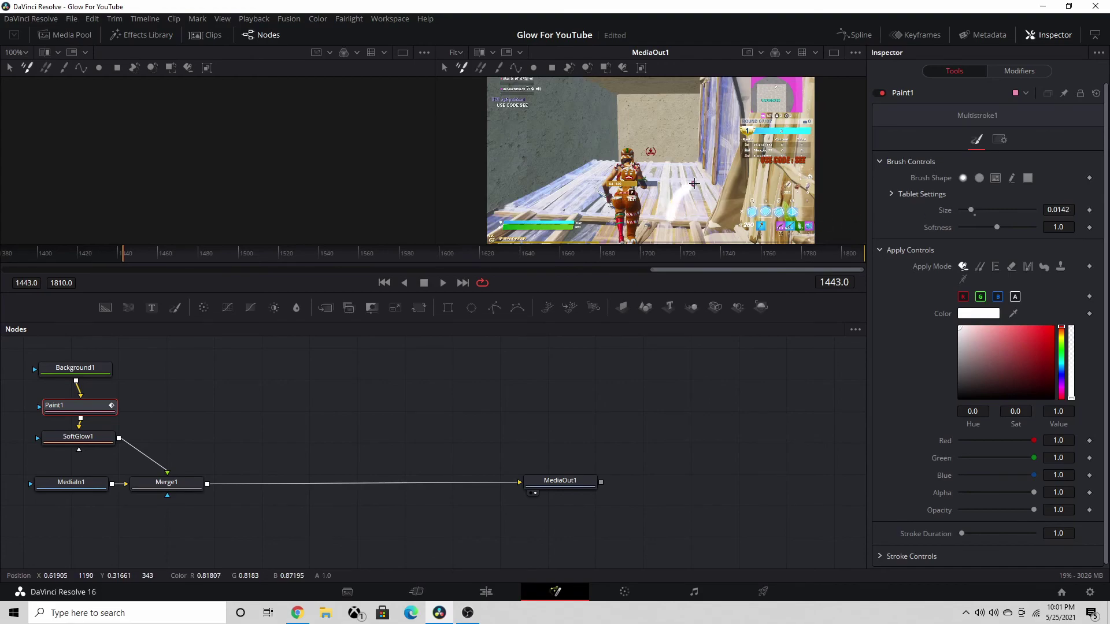
drag(695, 183, 677, 158)
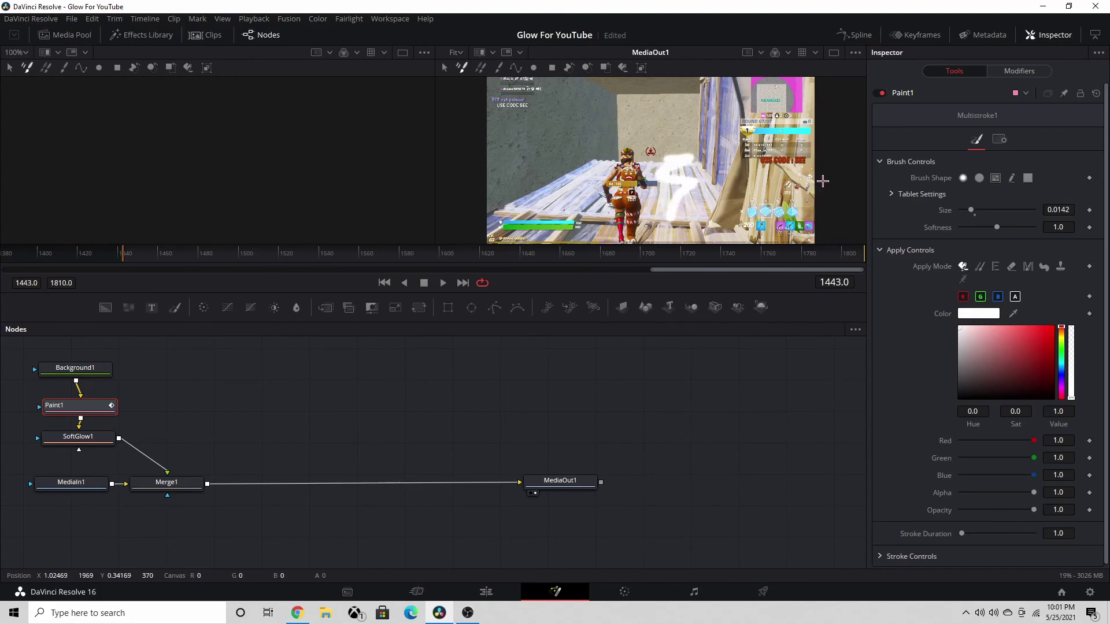
key(ctrl+z)
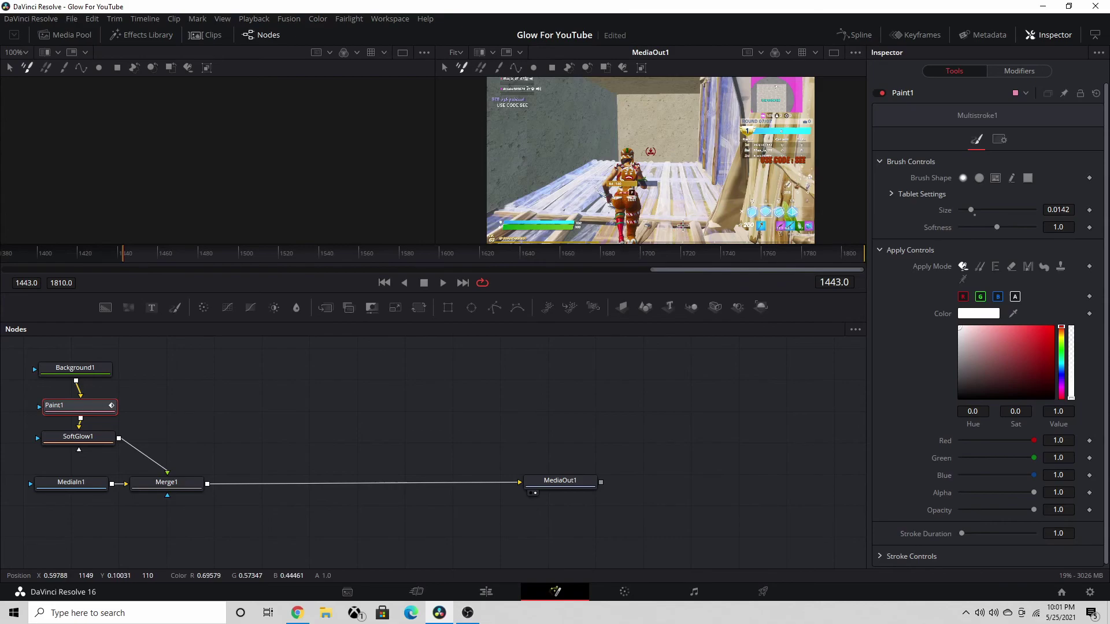
Step: Shift the Paint1 stroke colour hue toward blue
click(66, 441)
click(106, 406)
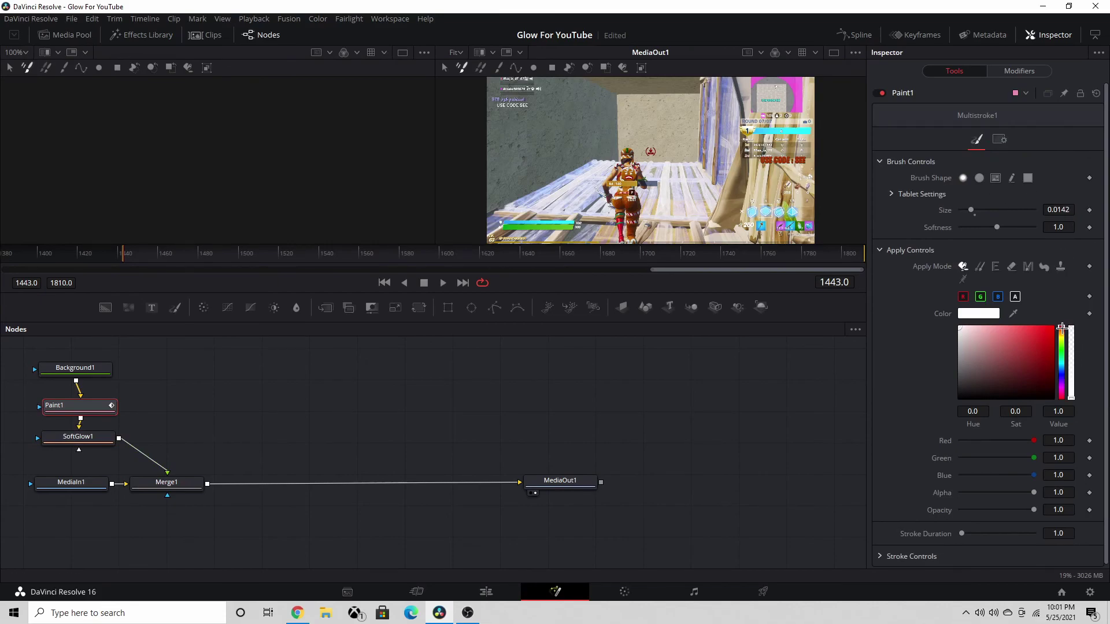
drag(1061, 329, 1064, 374)
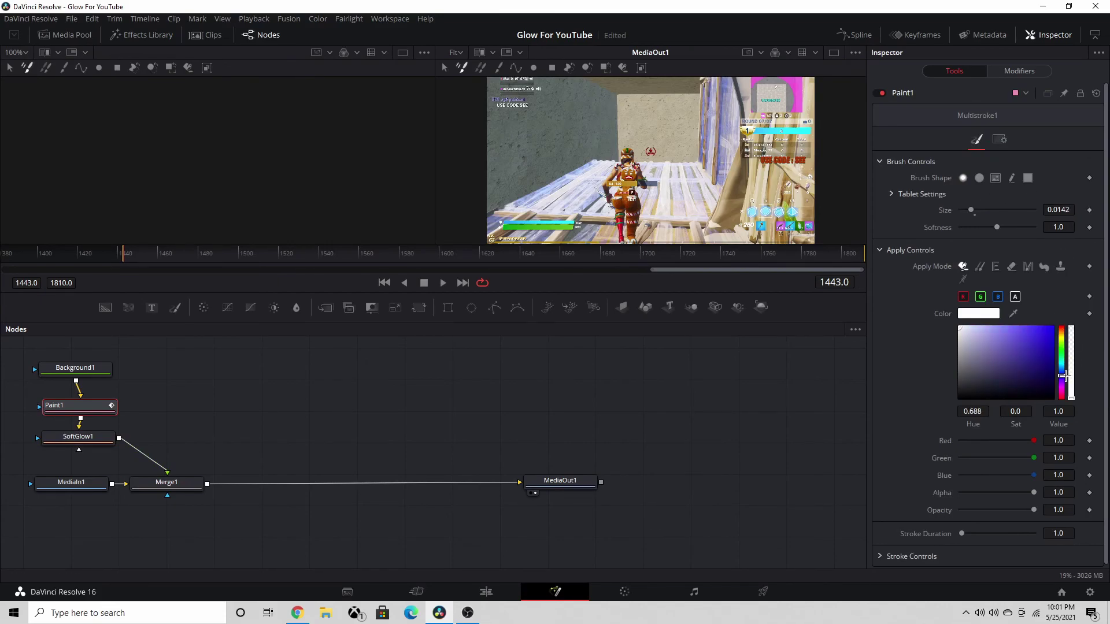
Step: Set SoftGlow1's colour scale to Blue 2.0 and Alpha 0.52, then draw a test stroke
click(97, 436)
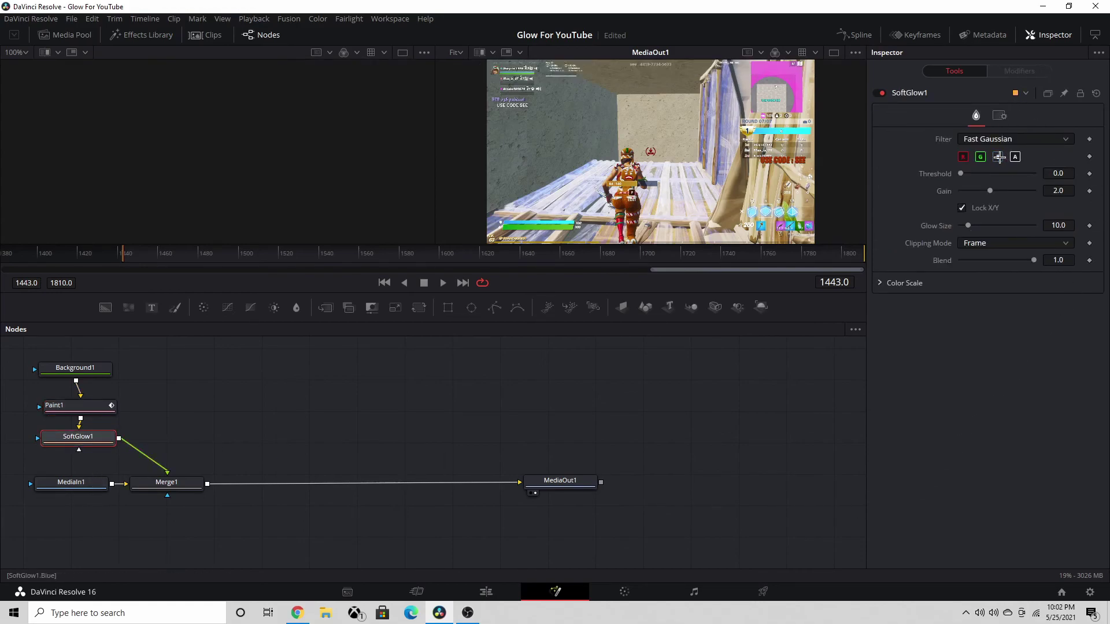
click(883, 282)
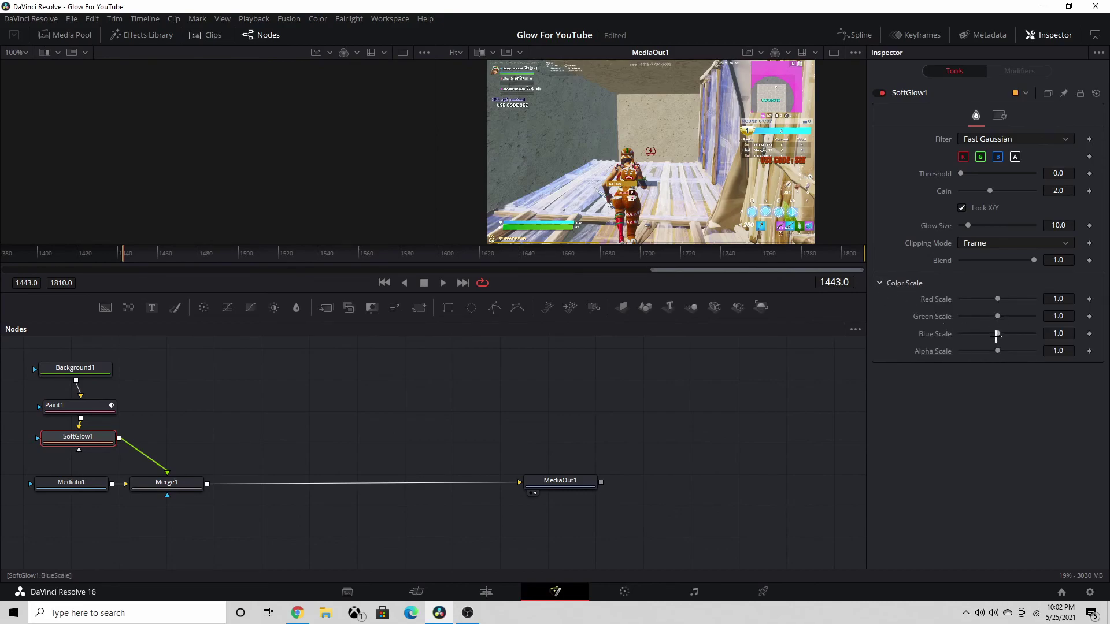
mouse_move(997, 333)
mouse_down()
mouse_move(1034, 334)
mouse_move(980, 316)
mouse_move(976, 299)
mouse_up()
drag(998, 351, 980, 350)
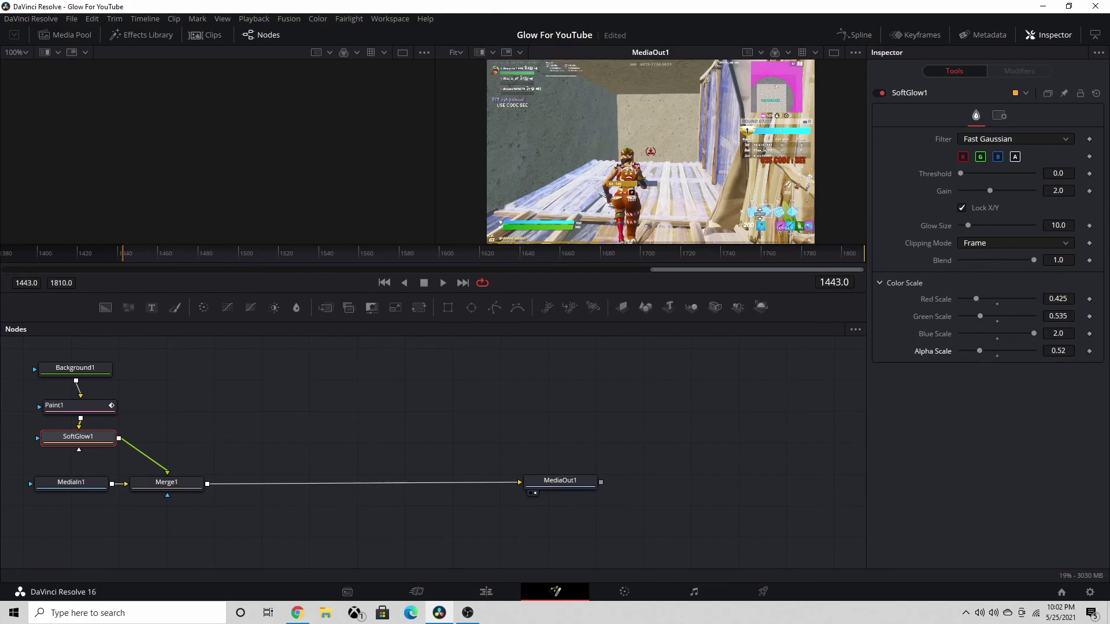
click(77, 405)
drag(676, 161, 677, 218)
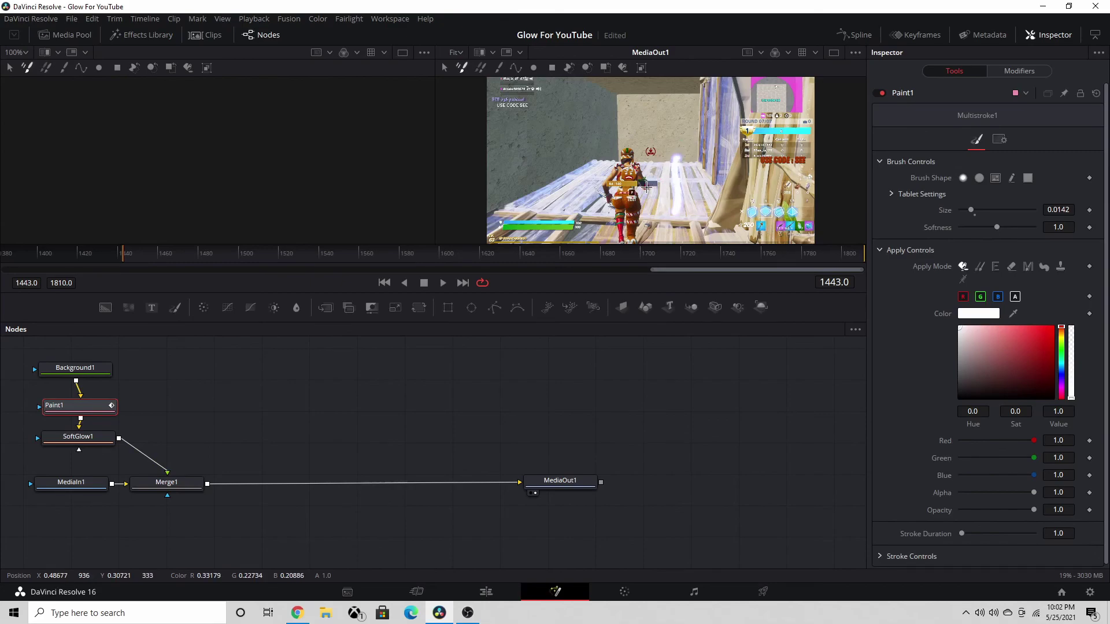
Step: Undo the test stroke, play the clip and step to frame 1567 where the gun is raised
key(ctrl+z)
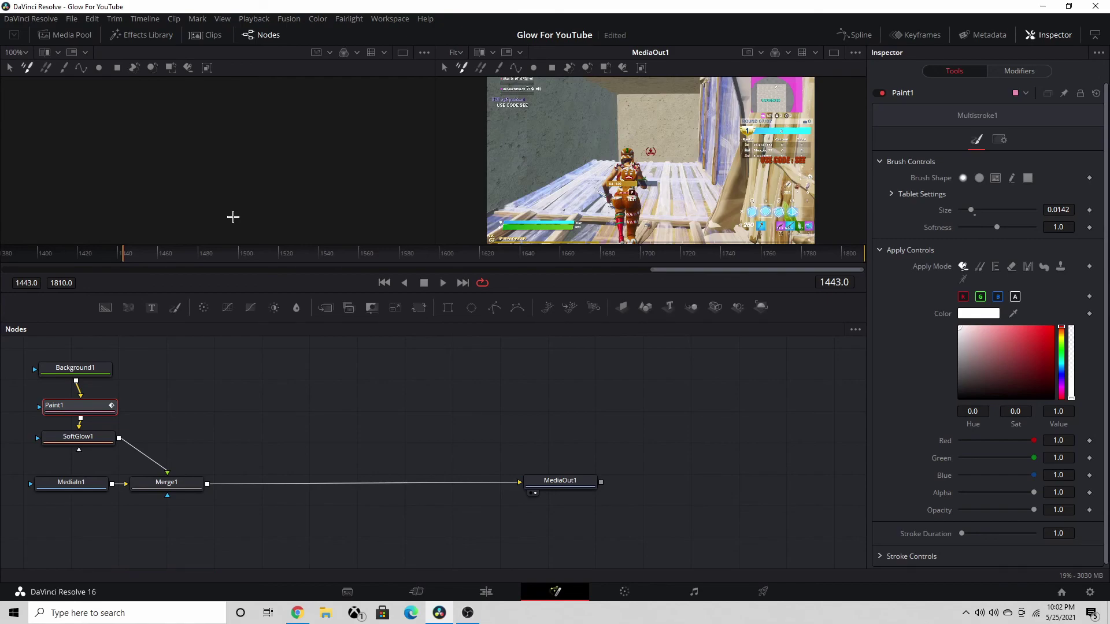
key(space)
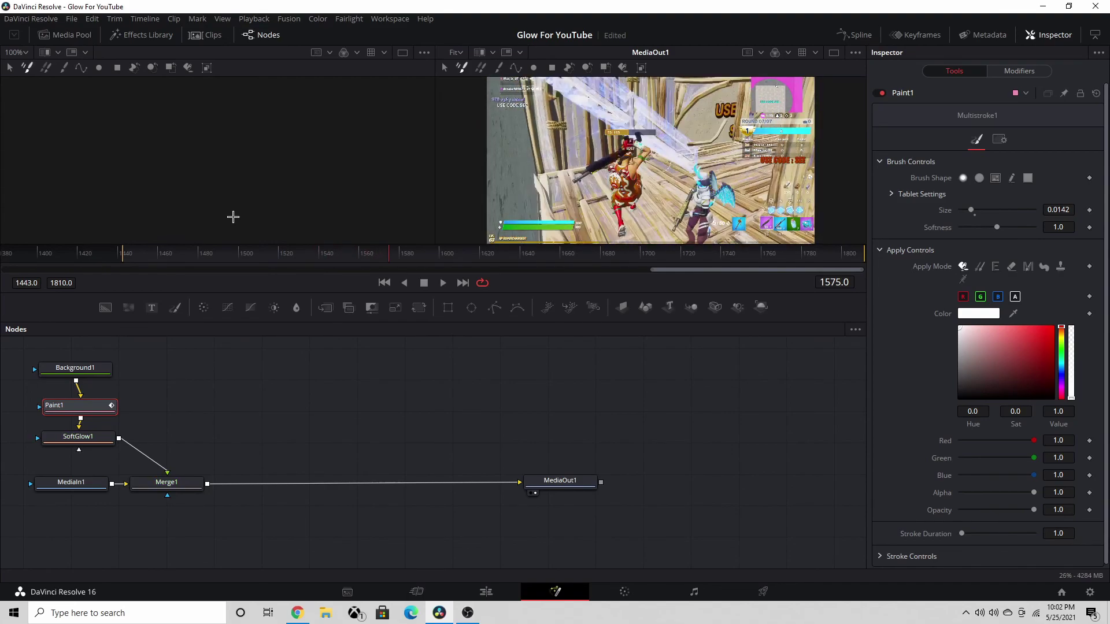
key(j)
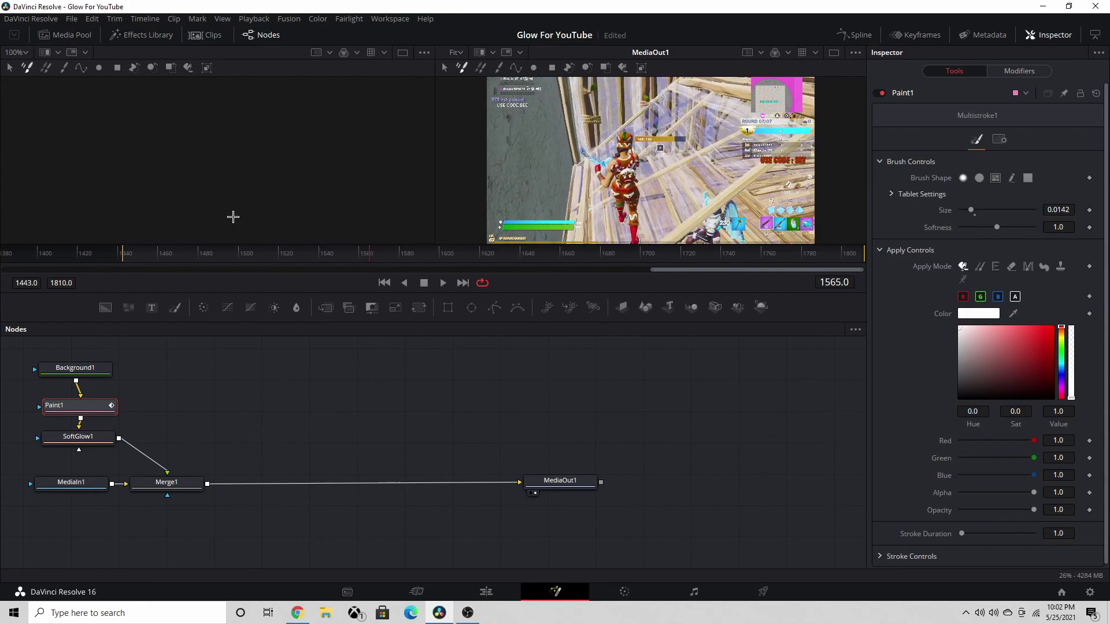
key(Right)
key(Right)
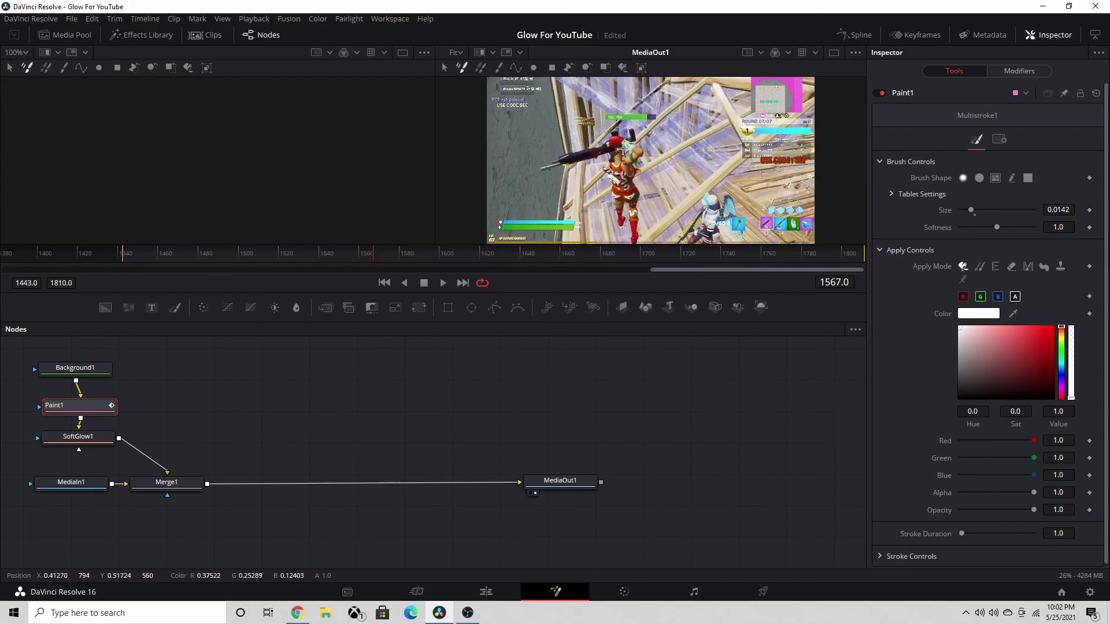
Step: Trace glowing strokes along the gun on frames 1567, 1568 and 1569
mouse_move(625, 149)
mouse_down()
mouse_move(547, 165)
mouse_move(600, 145)
mouse_up()
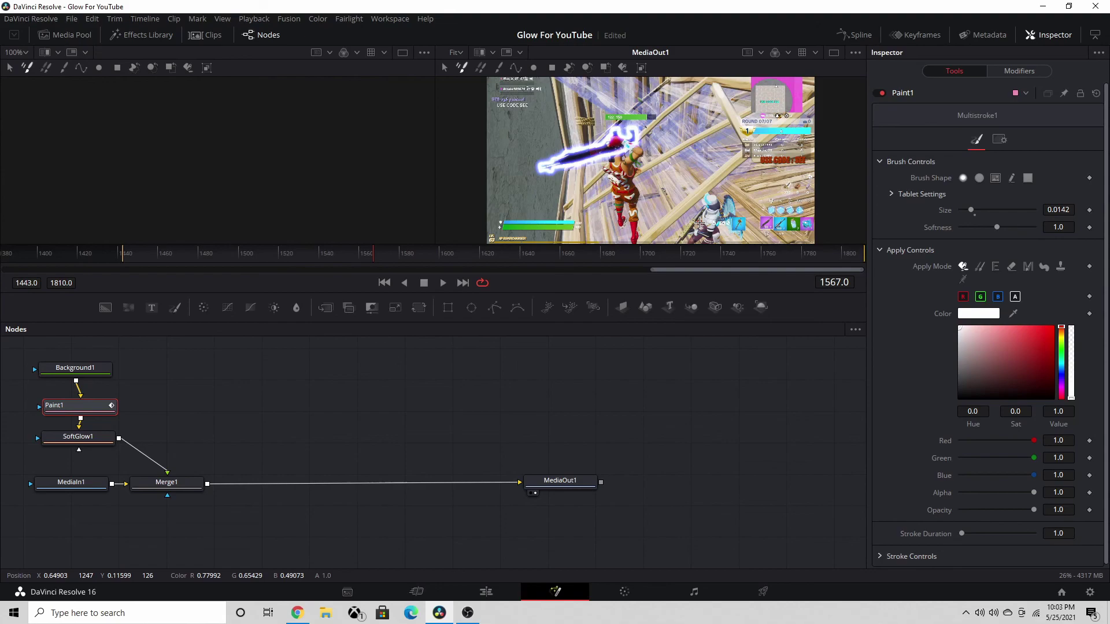
key(Right)
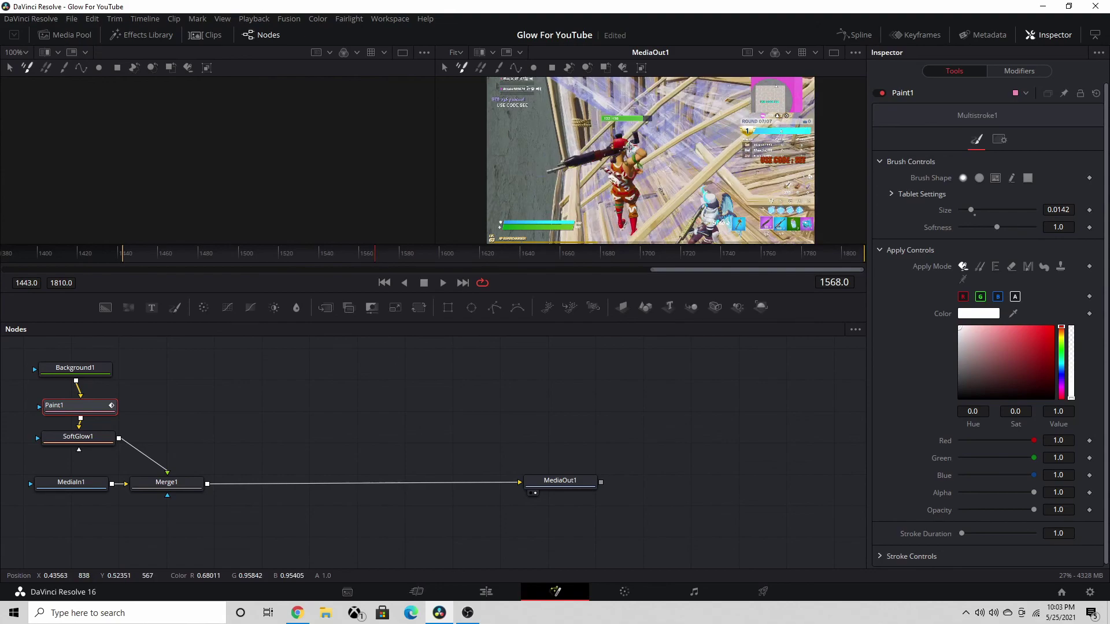
mouse_move(629, 149)
mouse_down()
mouse_move(556, 173)
mouse_move(598, 146)
mouse_up()
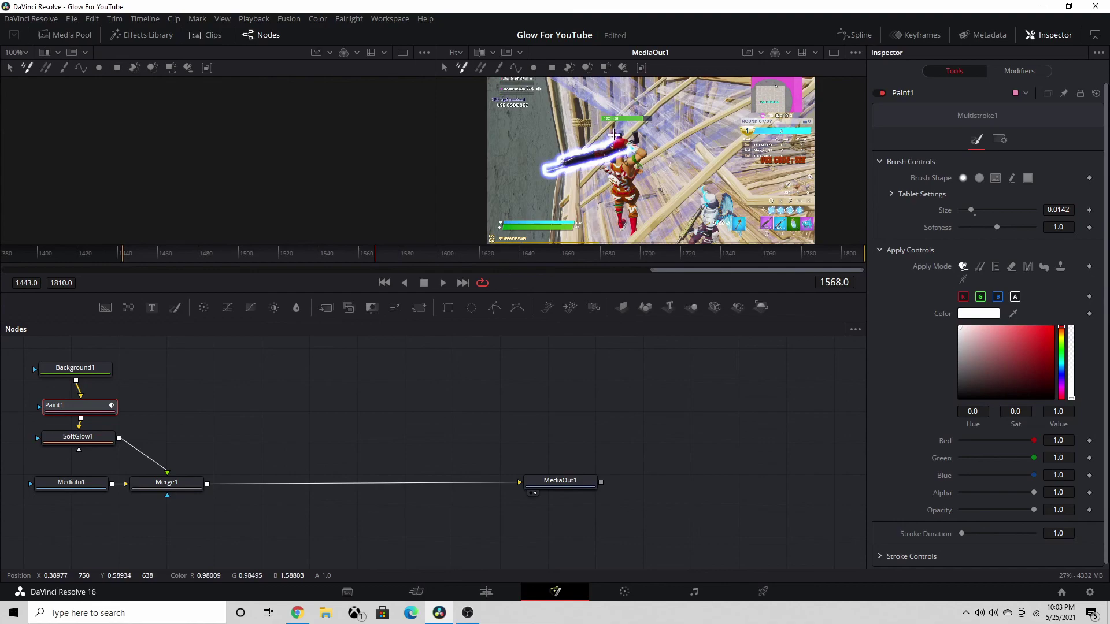
mouse_move(625, 139)
mouse_down()
mouse_move(640, 143)
mouse_move(628, 151)
mouse_up()
key(Right)
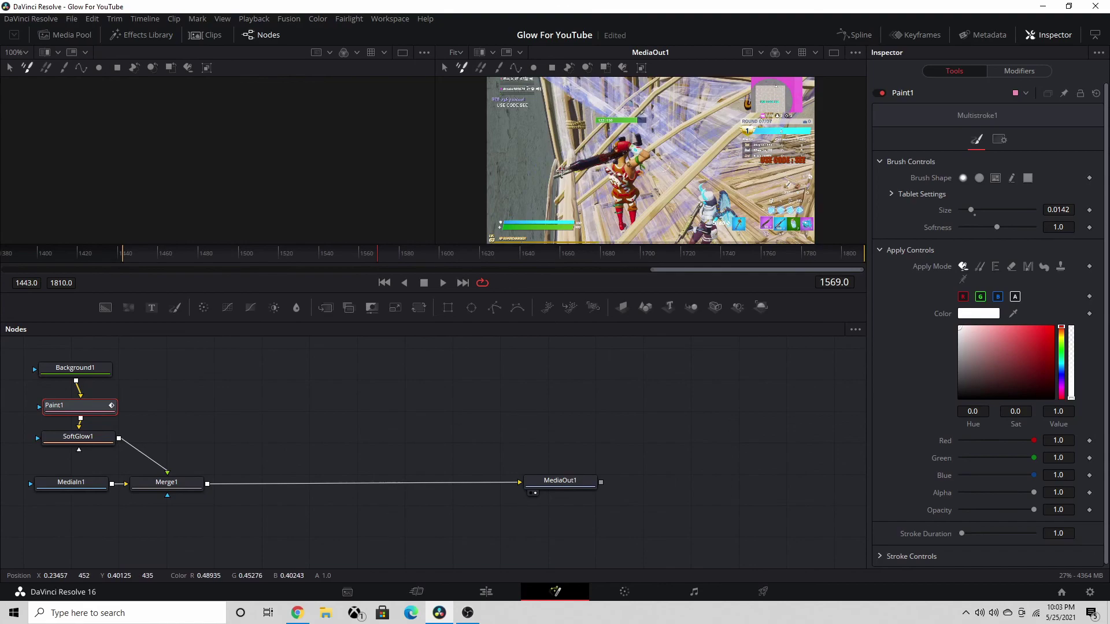
mouse_move(562, 171)
mouse_down()
mouse_move(551, 177)
mouse_move(621, 161)
mouse_move(634, 139)
mouse_up()
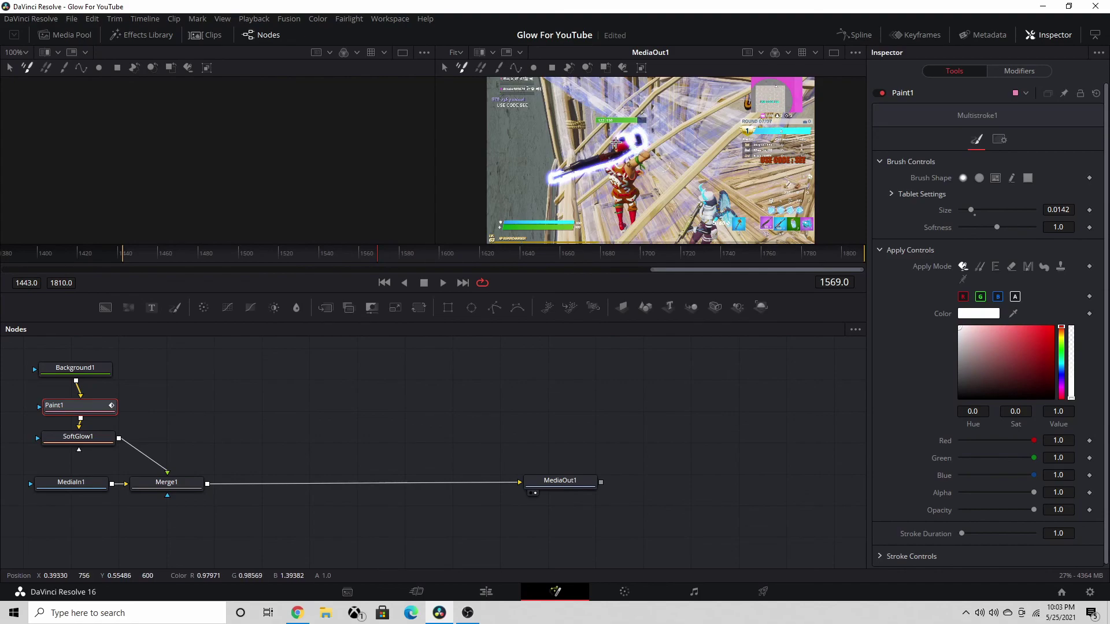
drag(614, 150, 555, 174)
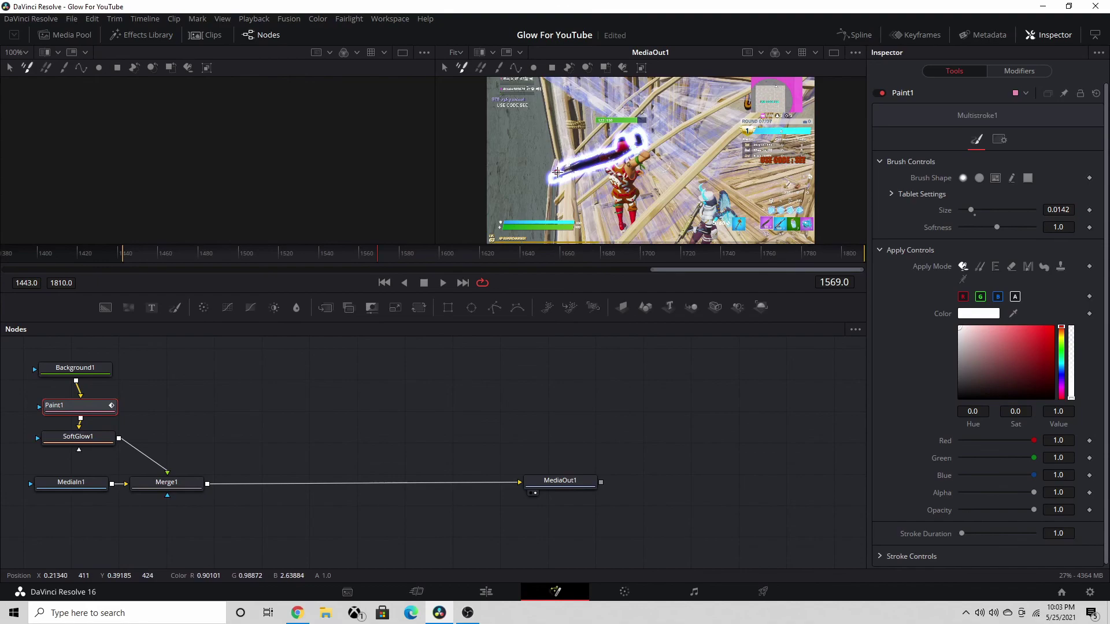
Step: Trace the gun barrel on each following frame from 1570 to about 1579
key(Right)
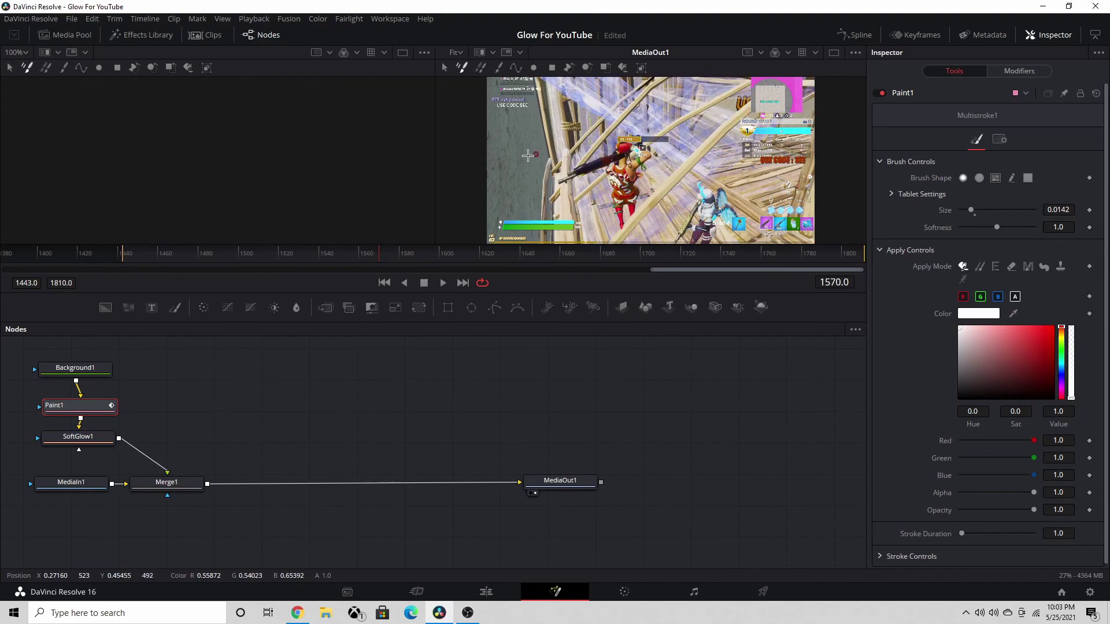
drag(623, 148, 562, 172)
key(Right)
key(Right)
drag(636, 135, 560, 178)
key(Right)
drag(636, 134, 568, 179)
key(Right)
drag(636, 135, 579, 173)
key(Right)
key(Right)
key(Right)
mouse_move(636, 134)
mouse_down()
mouse_move(573, 178)
mouse_move(648, 137)
mouse_move(573, 178)
mouse_move(629, 146)
mouse_up()
key(Right)
key(Right)
key(Right)
key(Right)
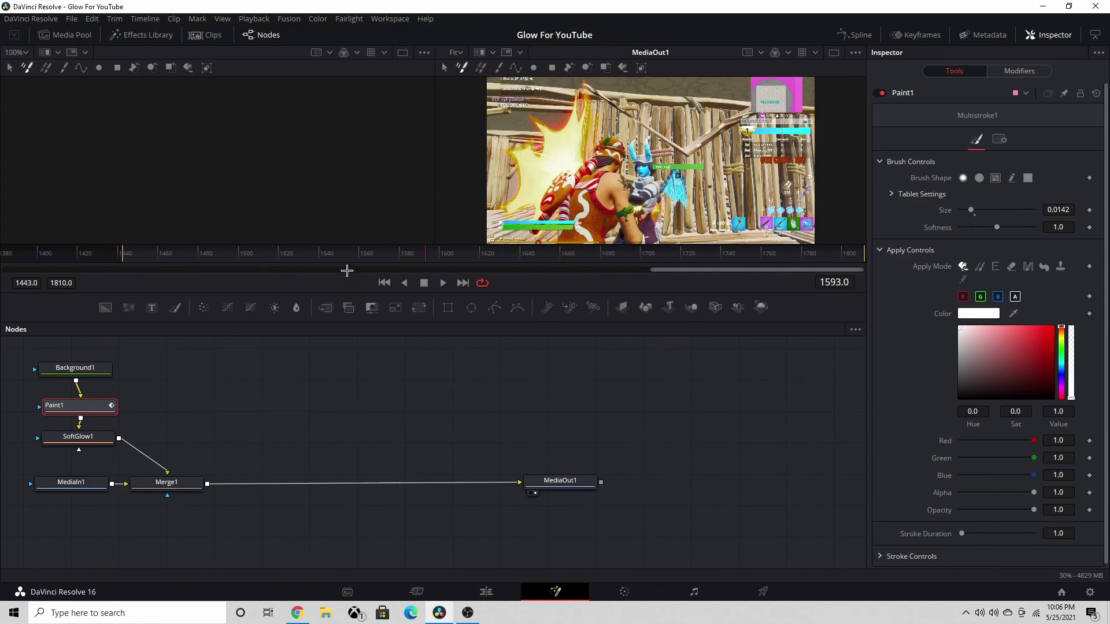
click(417, 259)
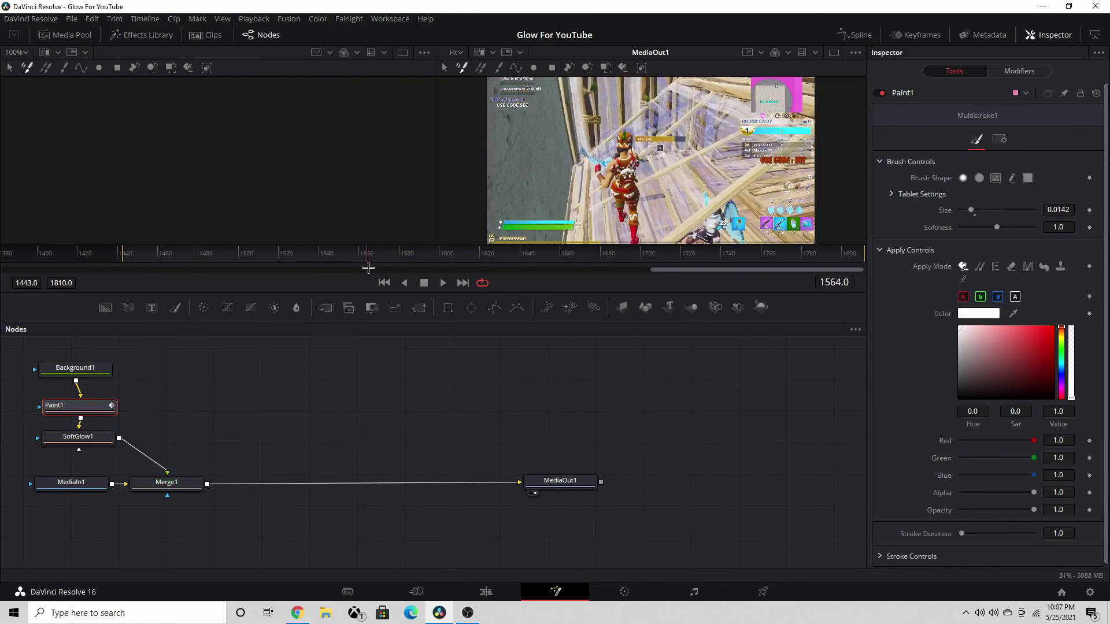
drag(417, 259, 362, 270)
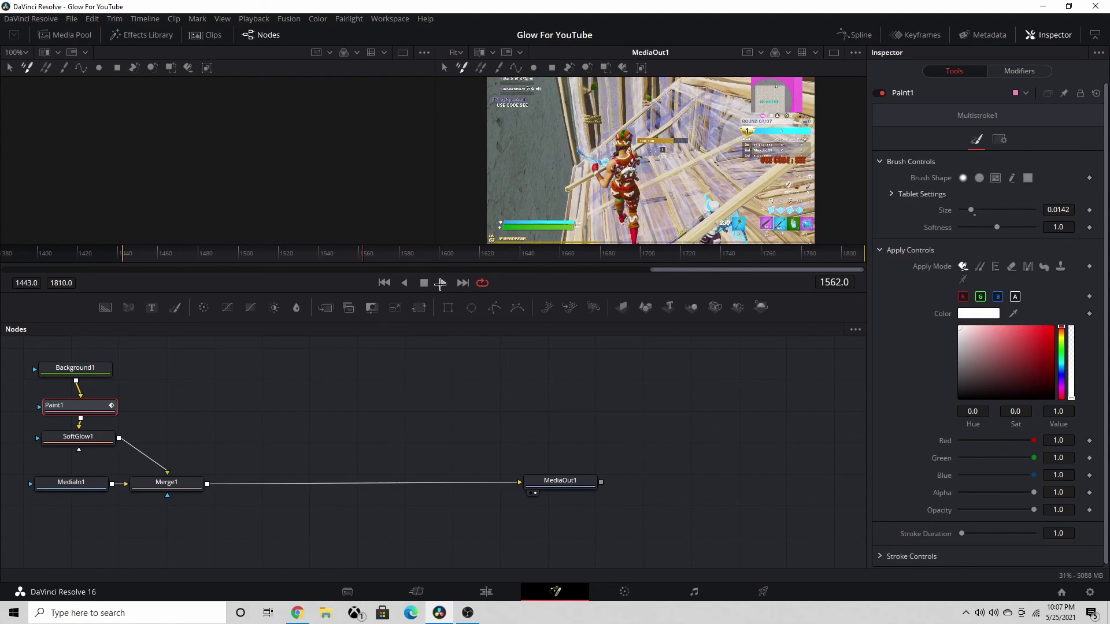
click(443, 282)
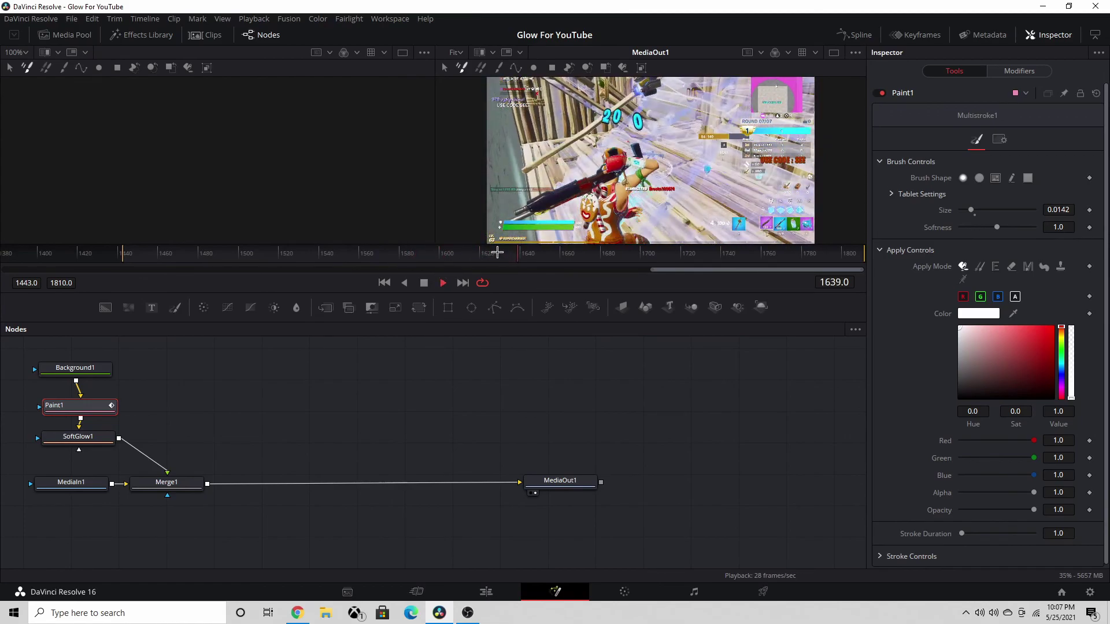
drag(500, 254, 342, 254)
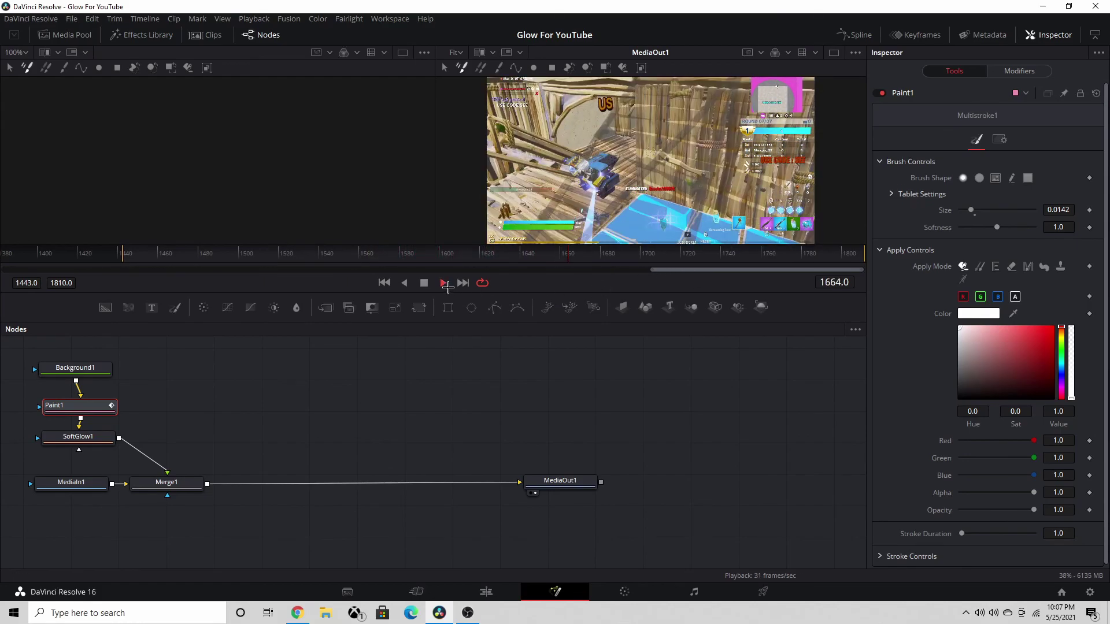
click(445, 282)
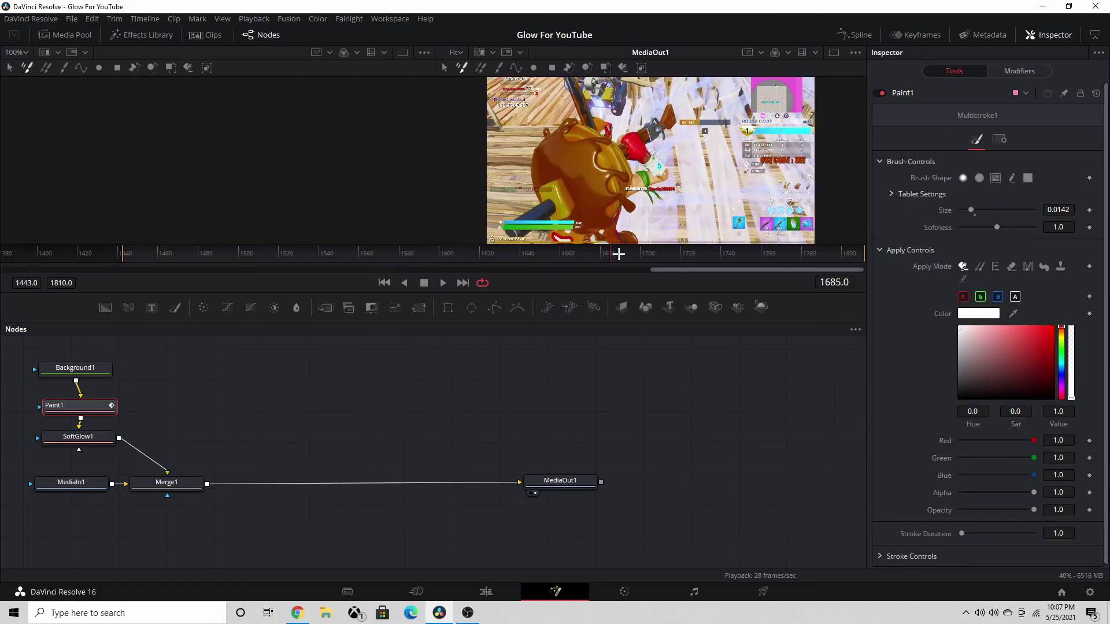
drag(616, 253, 336, 252)
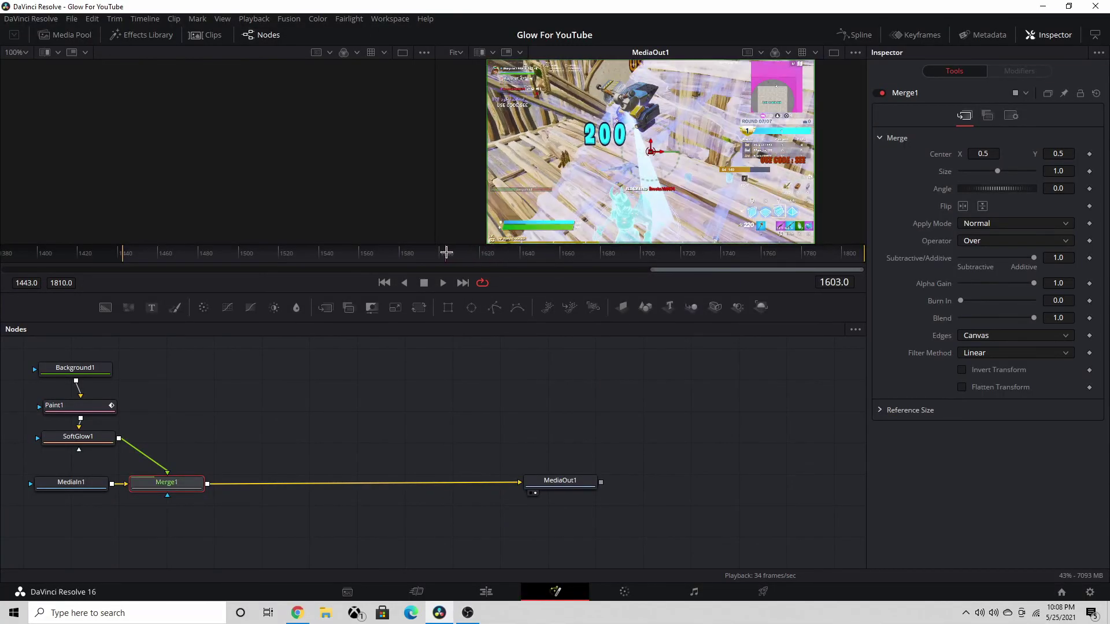
drag(447, 252, 305, 246)
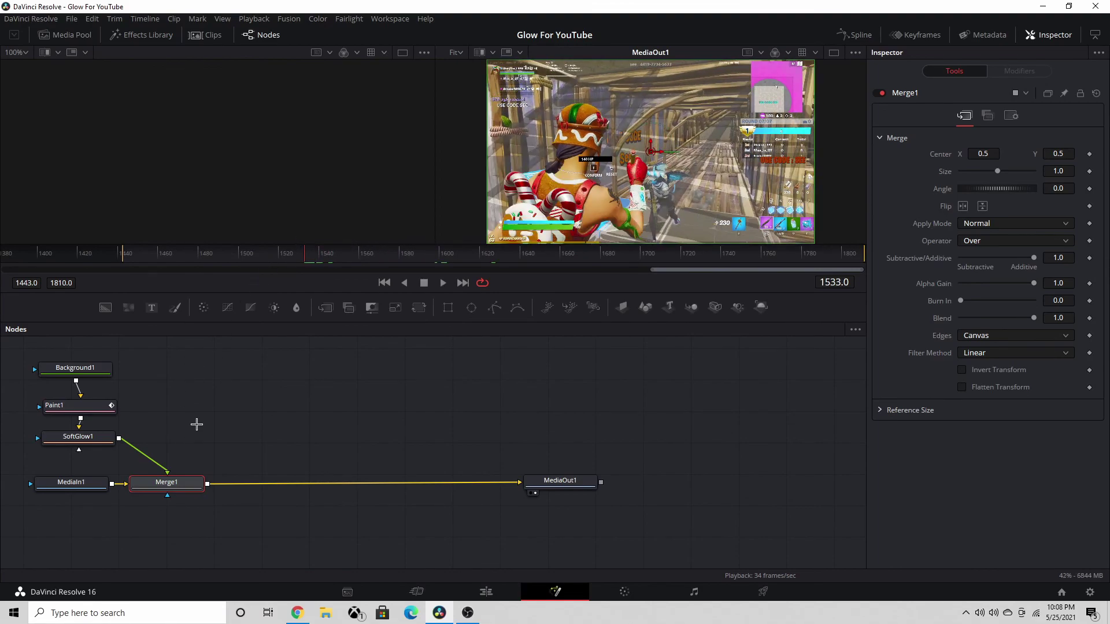